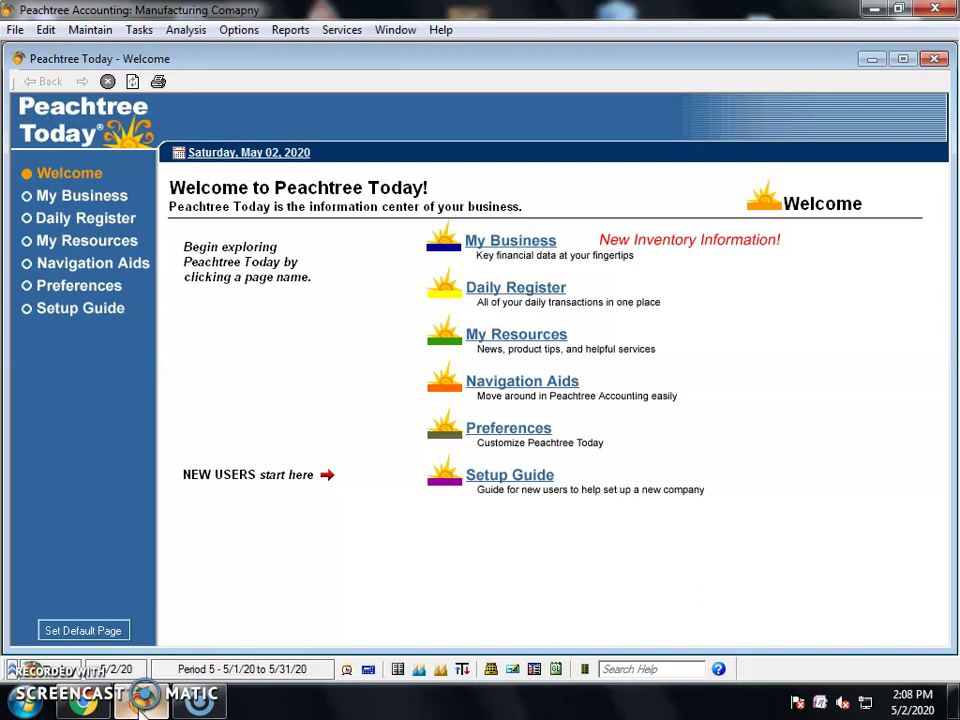
Open the default settings for employees and display the pay levels.
{"action": "left_click", "coordinate": [98, 31]}
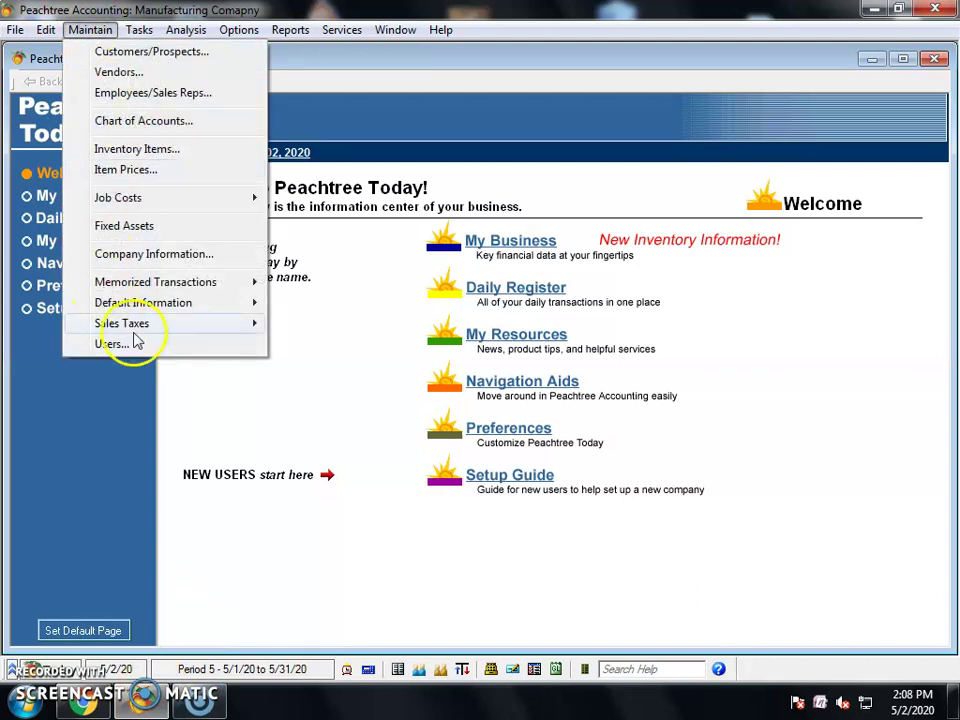
{"action": "left_click", "coordinate": [242, 305]}
{"action": "left_click", "coordinate": [398, 363]}
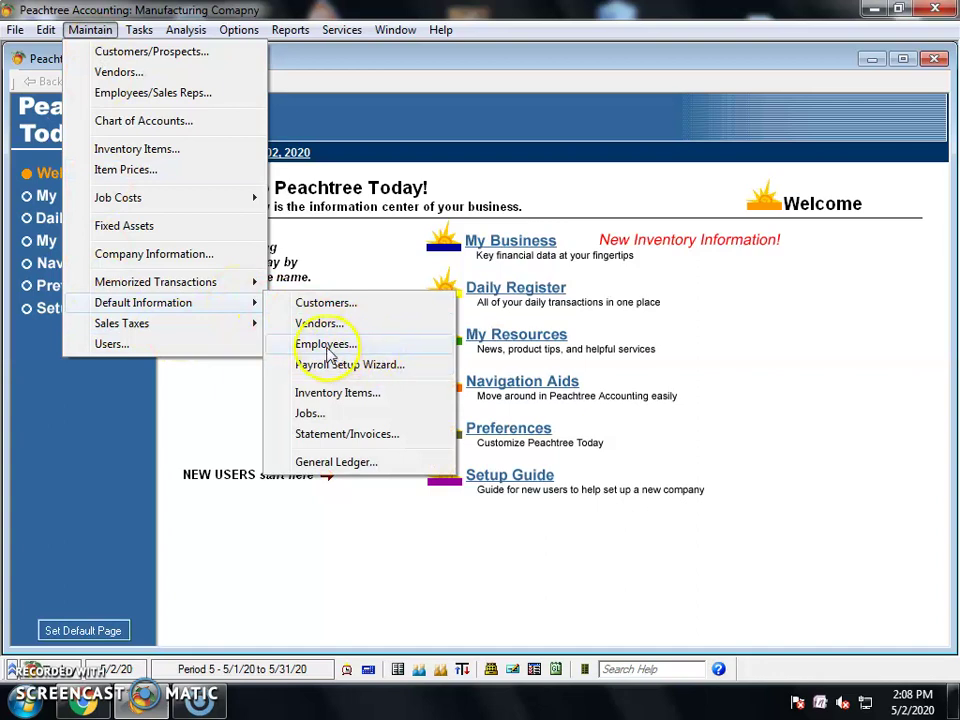
{"action": "left_click", "coordinate": [385, 350]}
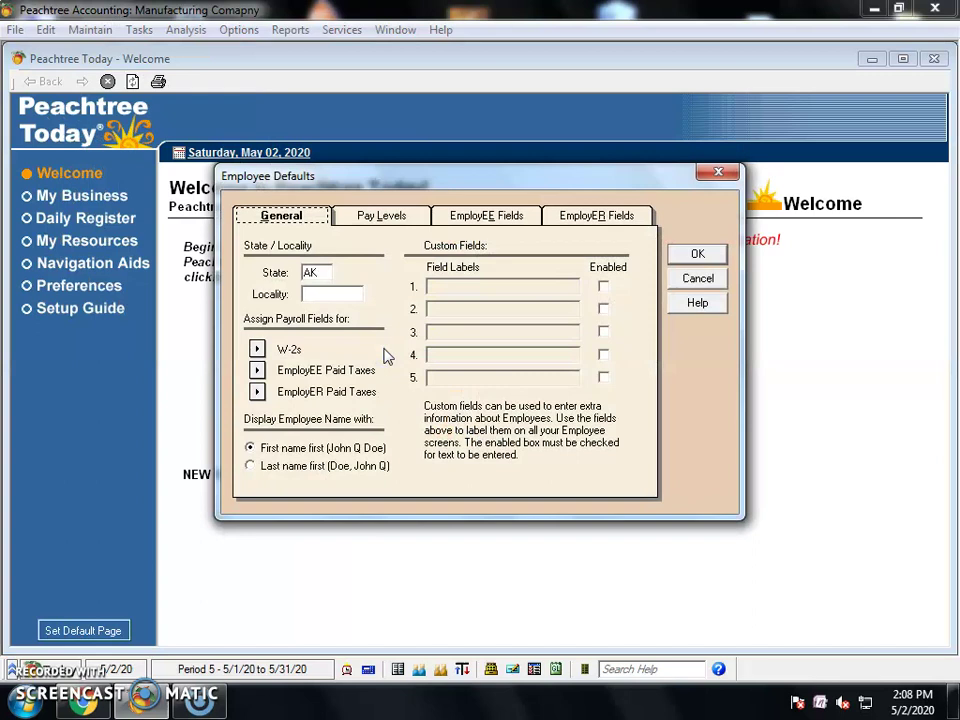
{"action": "left_click", "coordinate": [383, 220]}
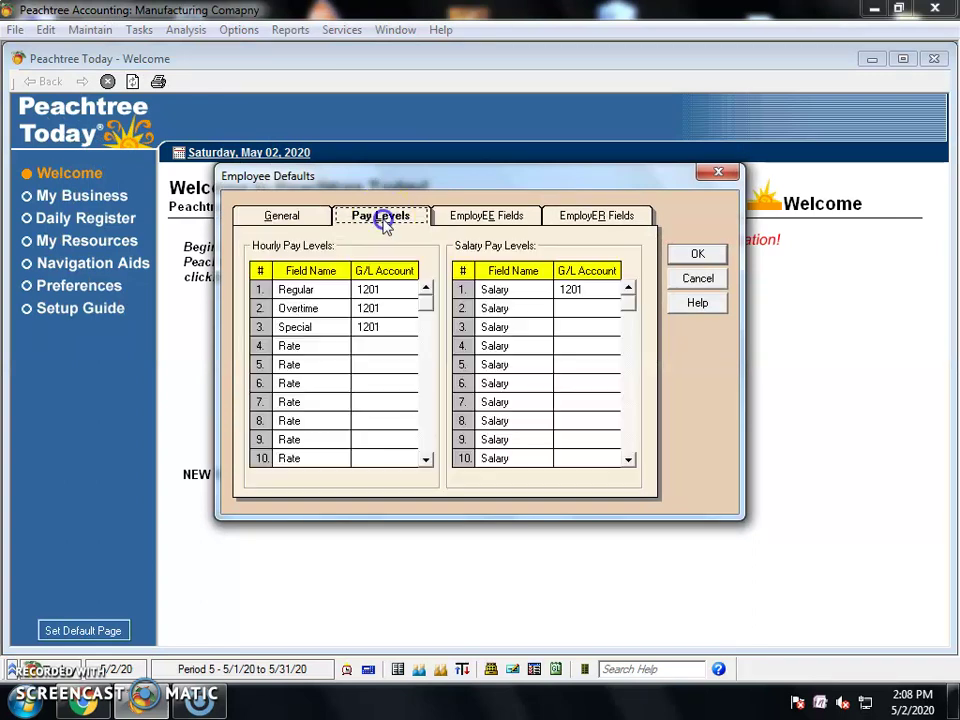
Turn off automatic calculation for the employee-paid fields Fed_Income, Soc_Sec, Medicare and SUI.
{"action": "left_click", "coordinate": [456, 216]}
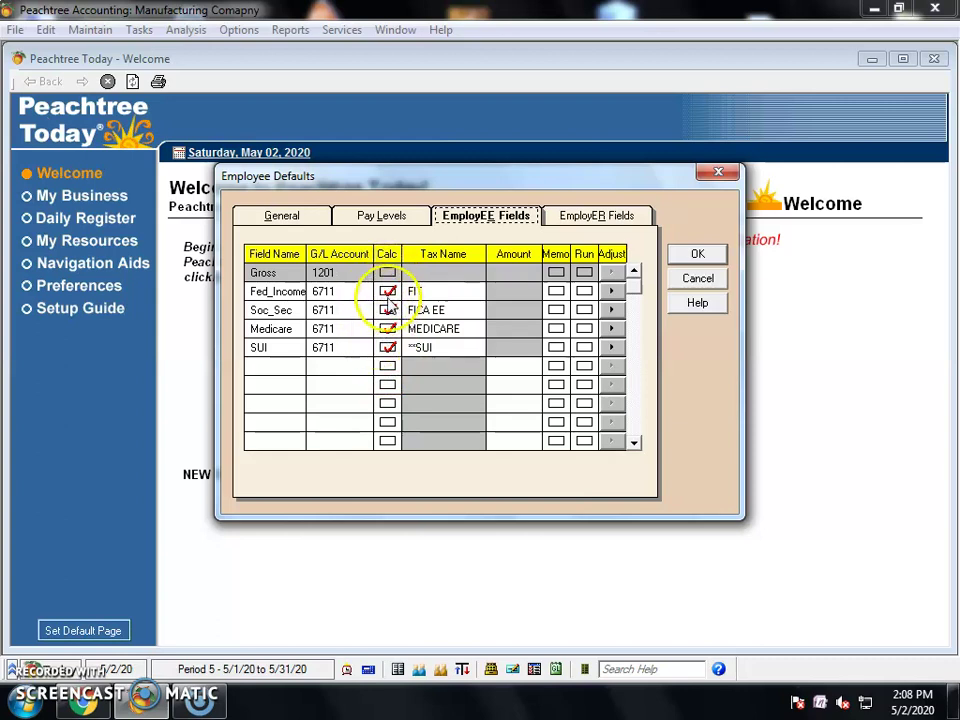
{"action": "left_click", "coordinate": [387, 291]}
{"action": "left_click", "coordinate": [387, 310]}
{"action": "left_click", "coordinate": [387, 328]}
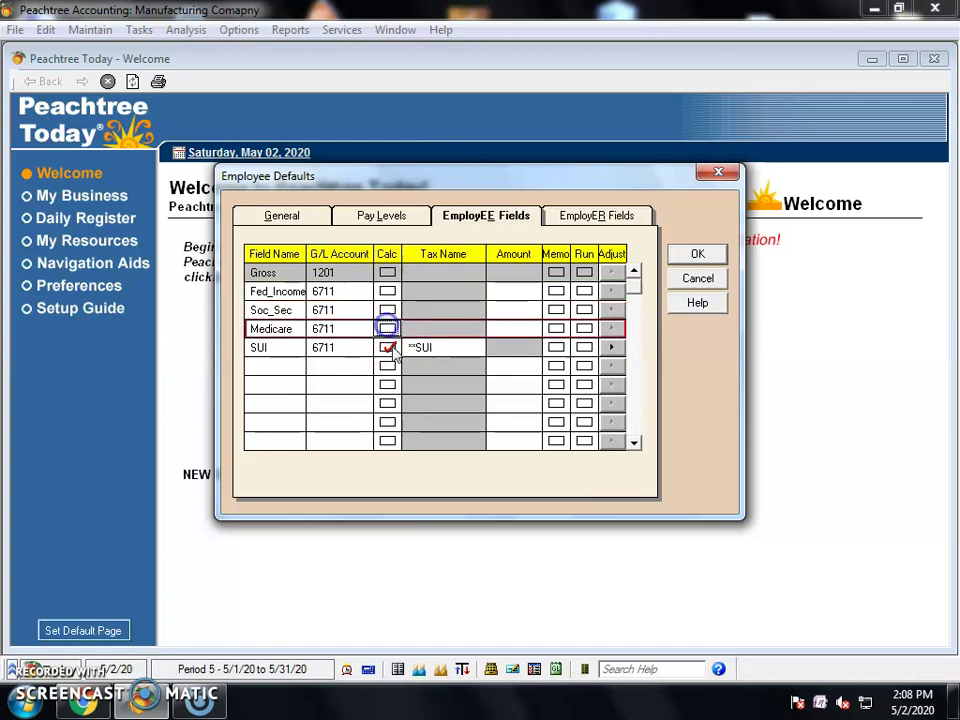
{"action": "left_click", "coordinate": [387, 347]}
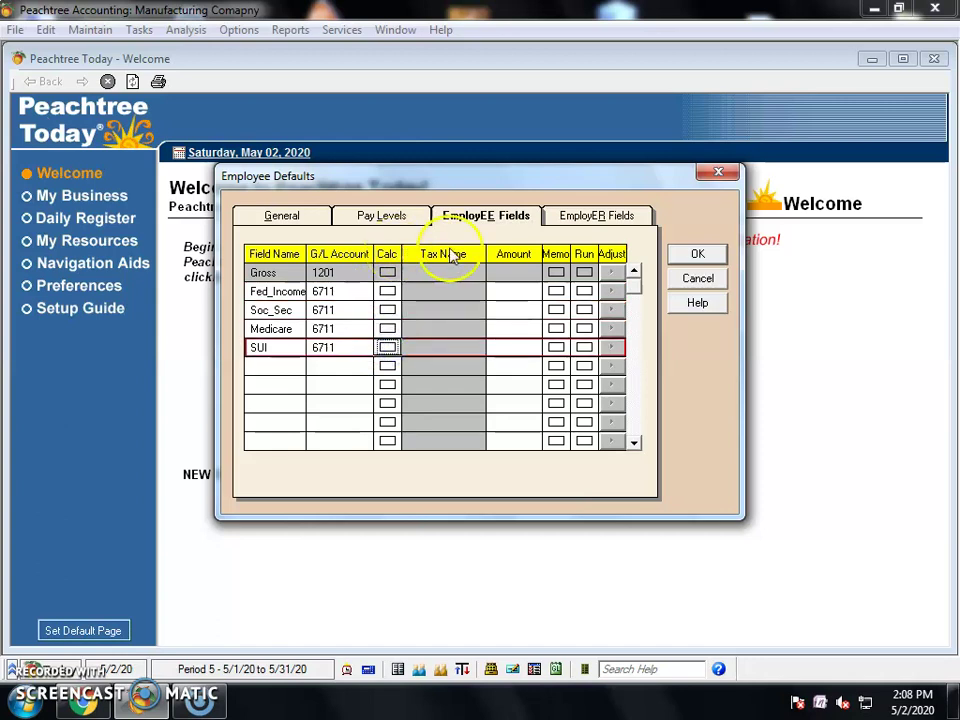
Turn off automatic calculation for the employer-paid fields Soc_Sec_ER, Medicare_ER, FUTA_ER and SUI_ER.
{"action": "left_click", "coordinate": [593, 218]}
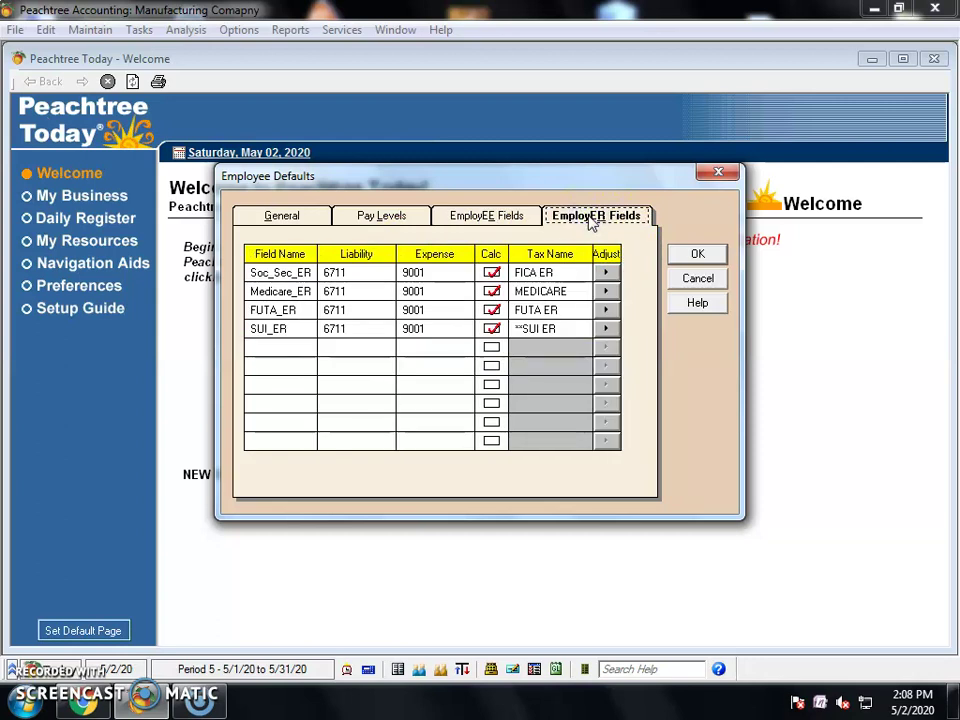
{"action": "left_click", "coordinate": [491, 272]}
{"action": "left_click", "coordinate": [491, 291]}
{"action": "left_click", "coordinate": [491, 310]}
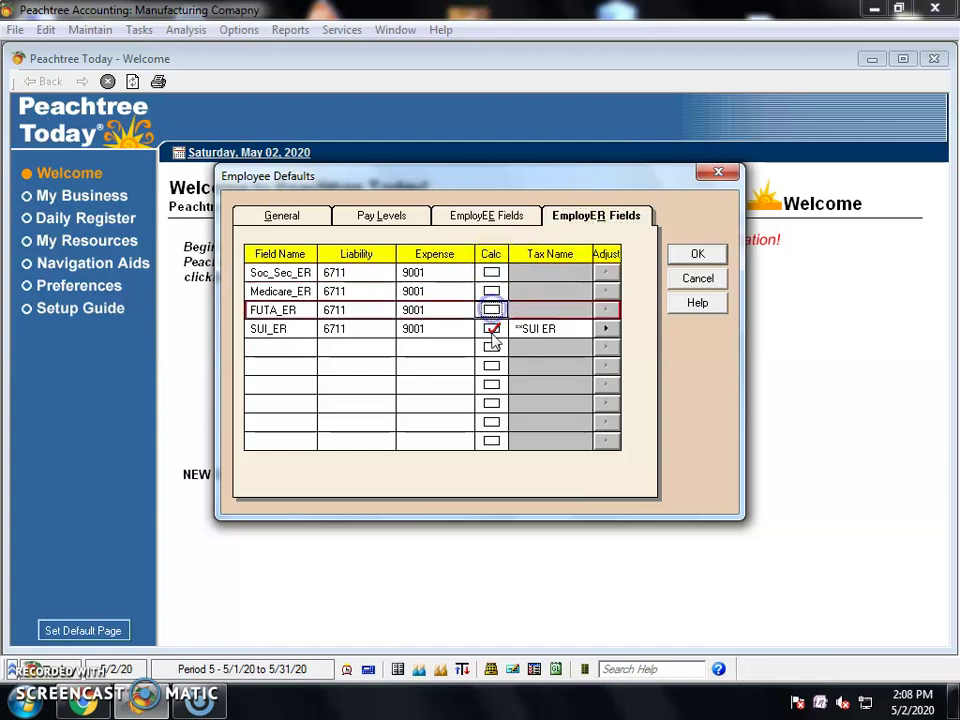
{"action": "left_click", "coordinate": [491, 328]}
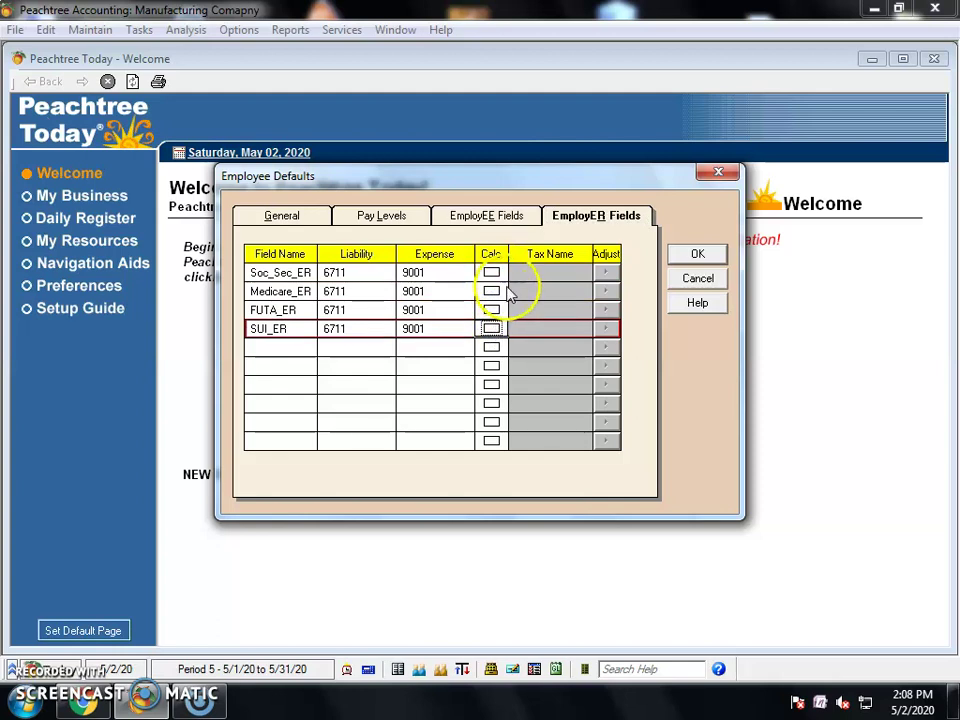
{"action": "left_click", "coordinate": [500, 214]}
{"action": "left_click", "coordinate": [596, 220]}
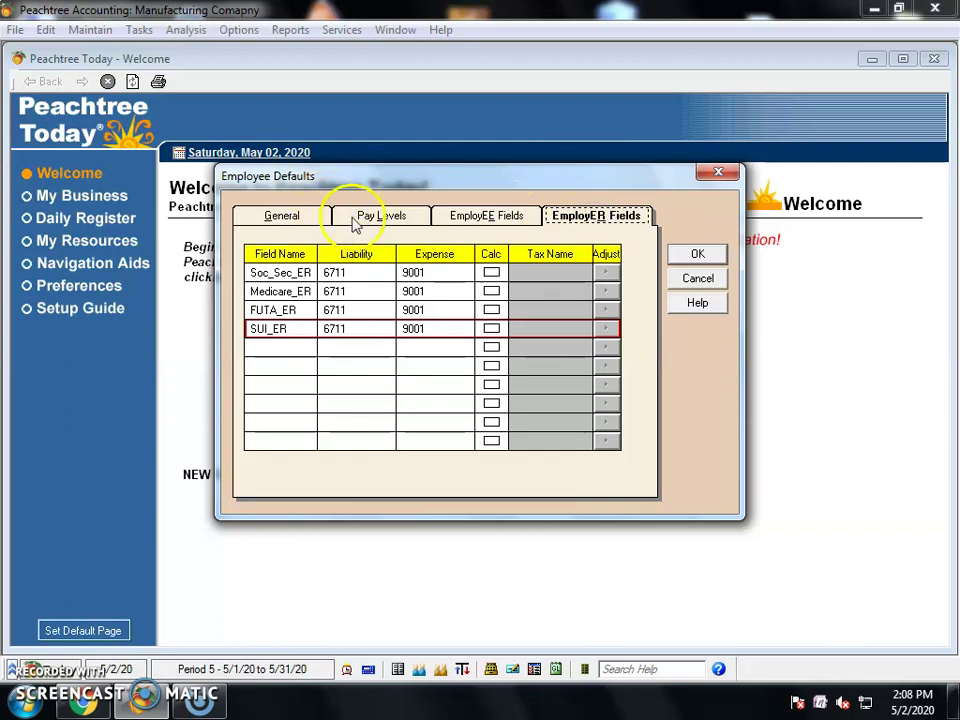
Rename the first salary pay level as Basic Salary.
{"action": "left_click", "coordinate": [386, 221]}
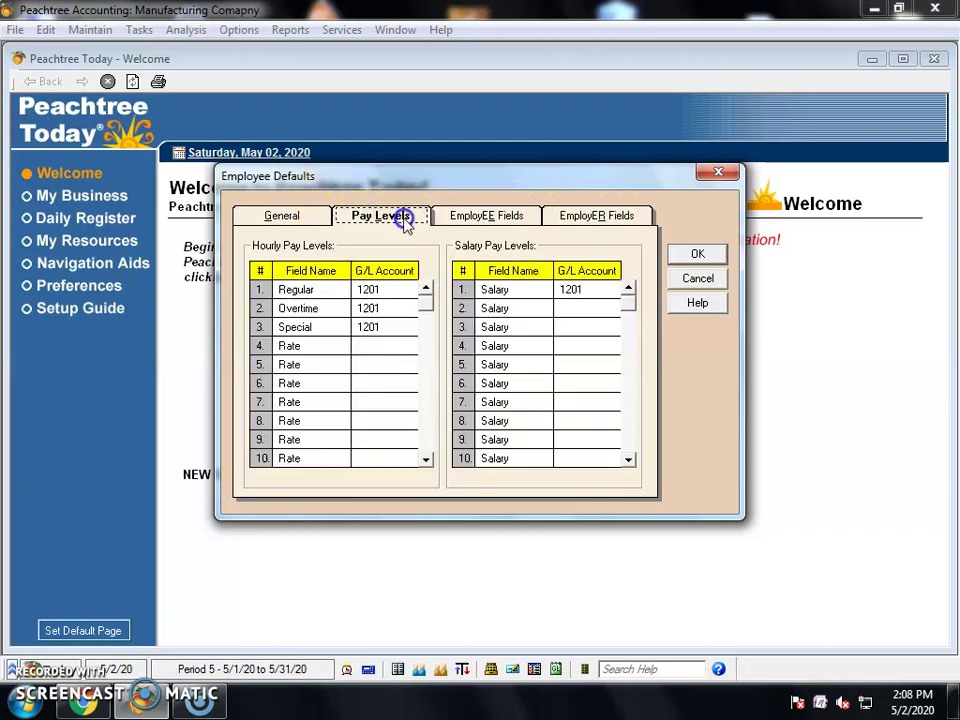
{"action": "left_click", "coordinate": [516, 292]}
{"action": "left_click", "coordinate": [590, 290]}
{"action": "type", "text": "1"}
{"action": "left_click", "coordinate": [510, 289]}
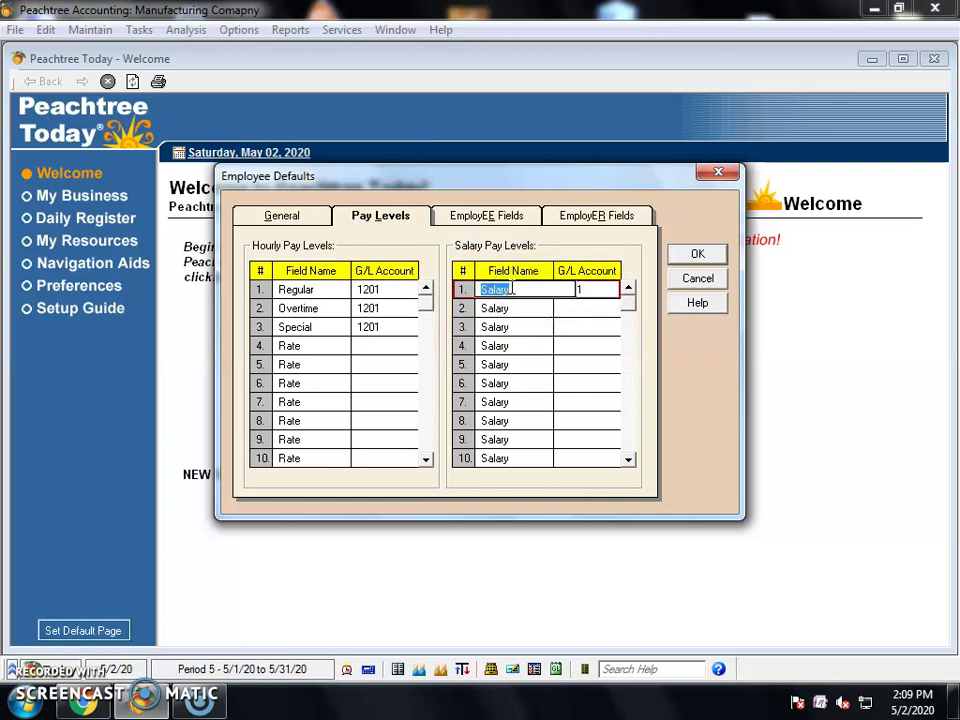
{"action": "type", "text": "Basic"}
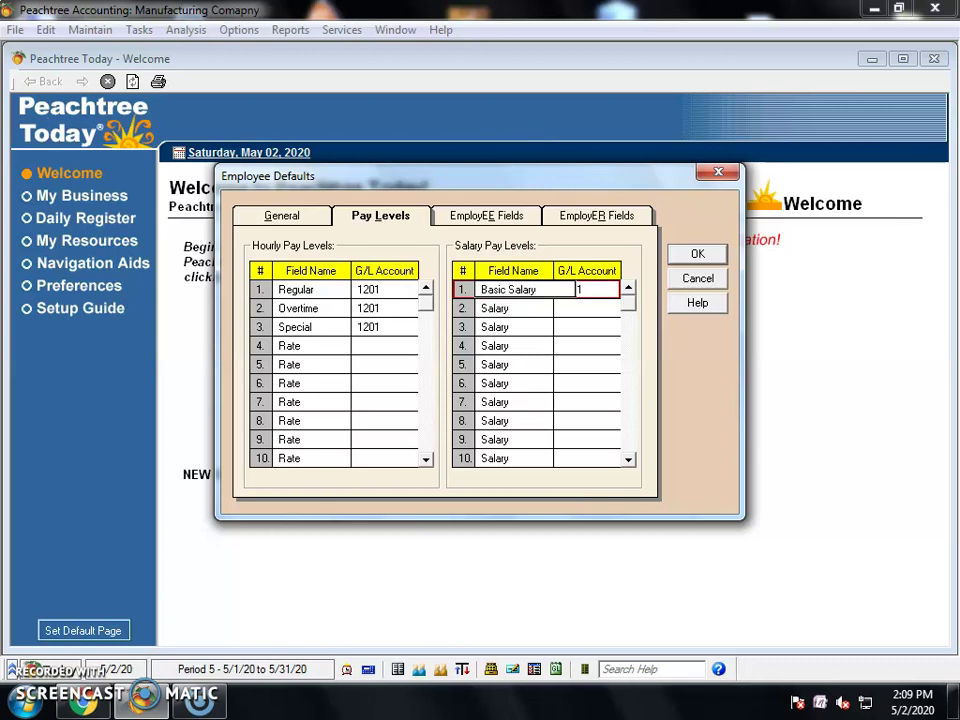
Start a new G/L account for the Basic Salary pay level with ID 900002 and description Basic Salary.
{"action": "left_click", "coordinate": [592, 288]}
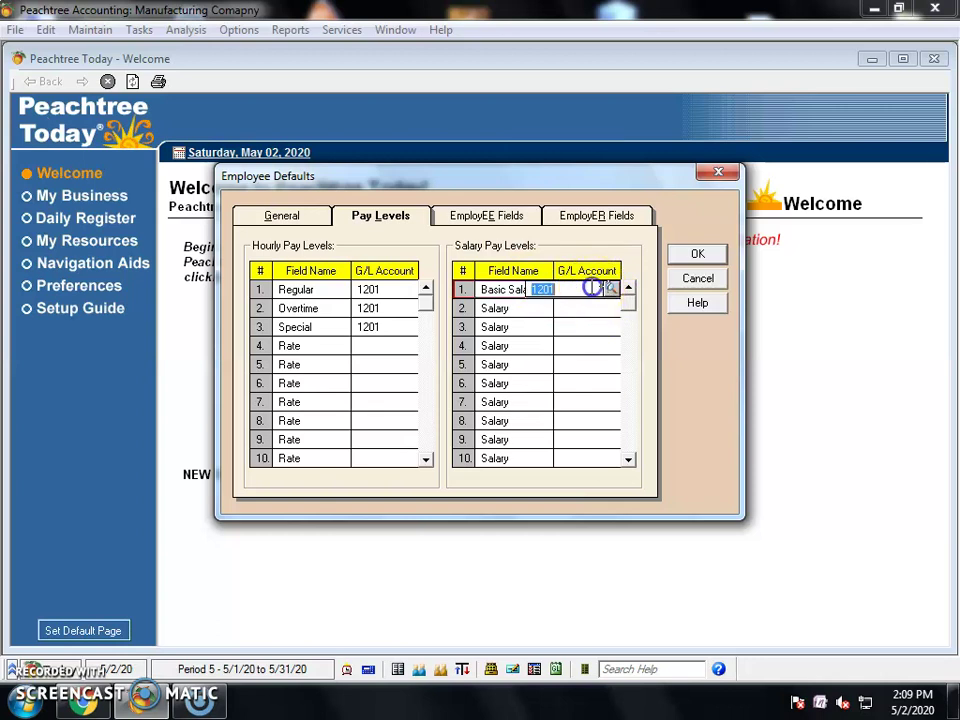
{"action": "left_click", "coordinate": [609, 288]}
{"action": "left_click", "coordinate": [704, 458]}
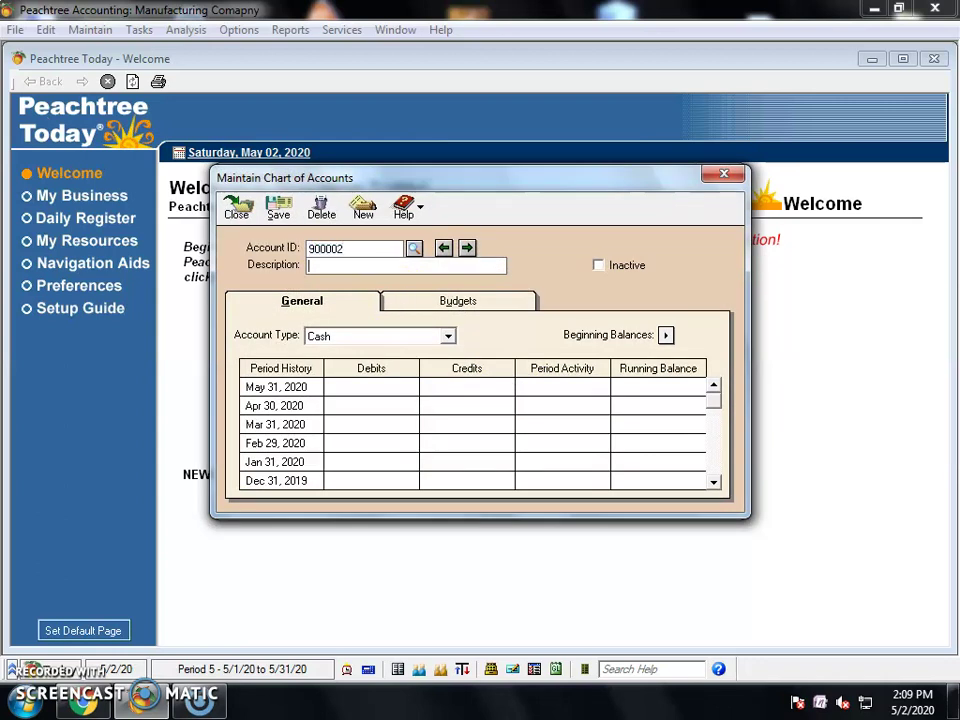
{"action": "type", "text": "Salary"}
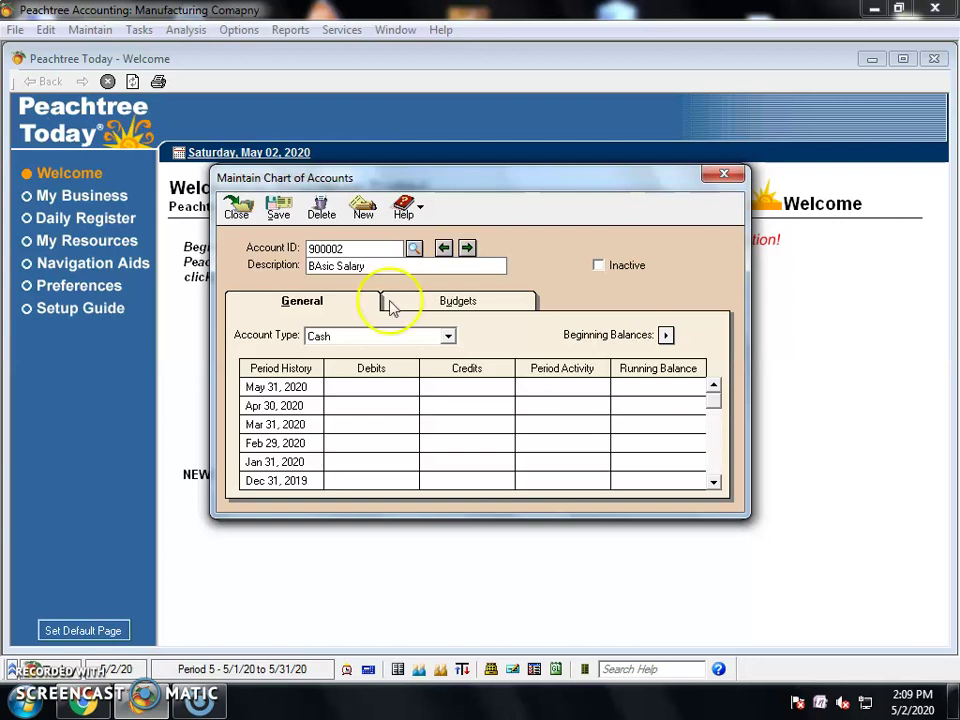
{"action": "left_click", "coordinate": [316, 266]}
{"action": "key", "text": "BackSpace"}
{"action": "type", "text": "a"}
{"action": "key", "text": "Tab"}
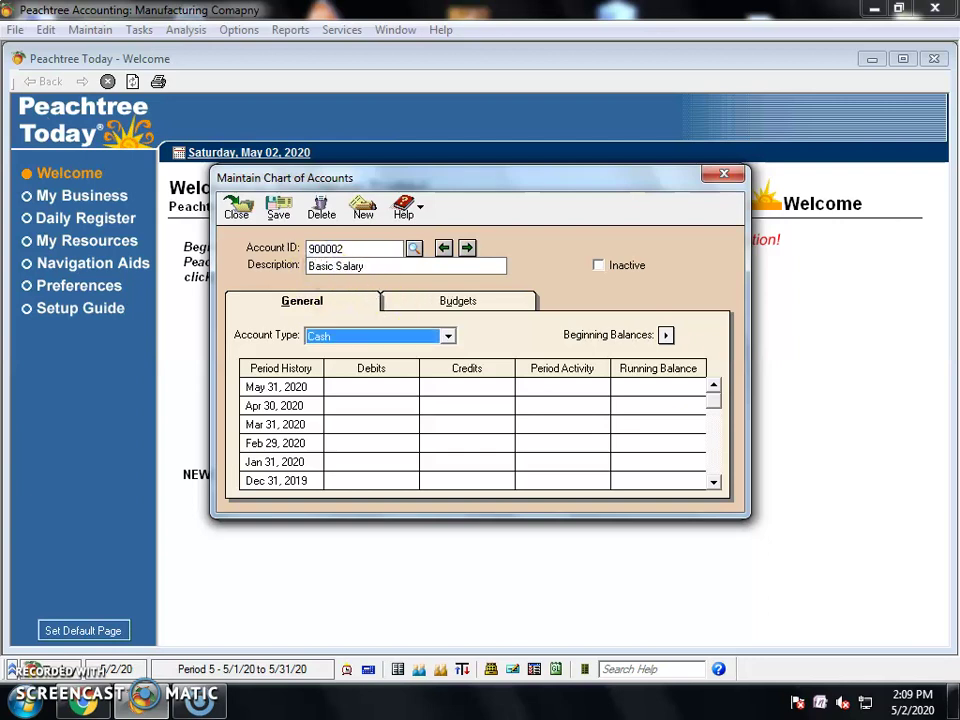
Set the Basic Salary account's type to Expenses, then save and close the account.
{"action": "key", "text": "e"}
{"action": "key", "text": "e"}
{"action": "key", "text": "e"}
{"action": "left_click", "coordinate": [278, 208]}
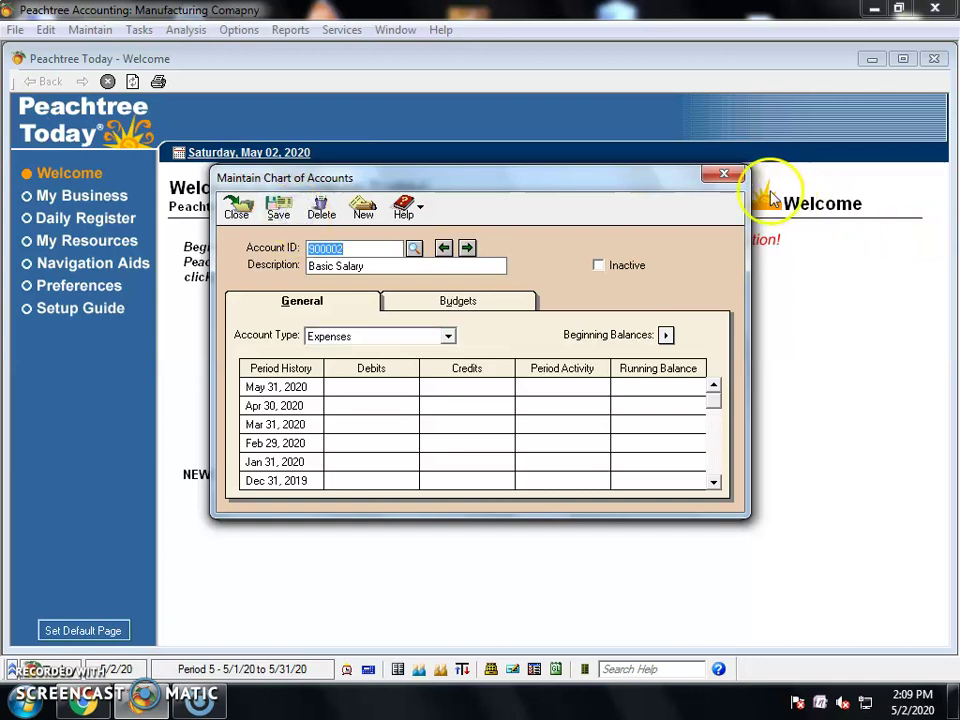
{"action": "left_click", "coordinate": [725, 175]}
Name the second salary pay level House ALLow and start a new G/L account 900003 for it, described as House Allow.
{"action": "left_click", "coordinate": [583, 306]}
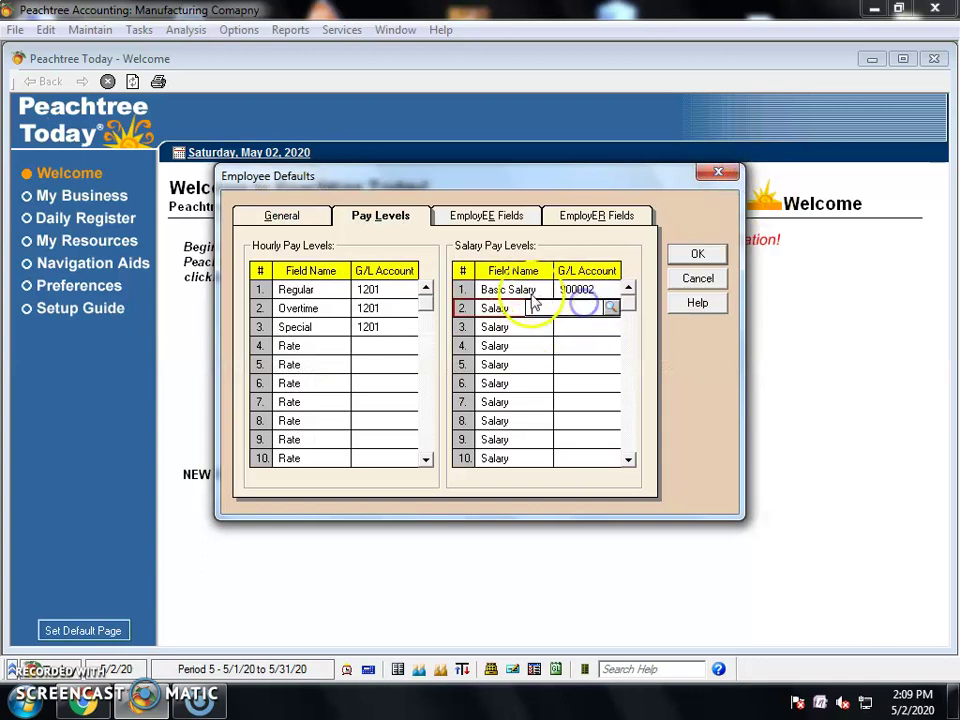
{"action": "left_click", "coordinate": [499, 308]}
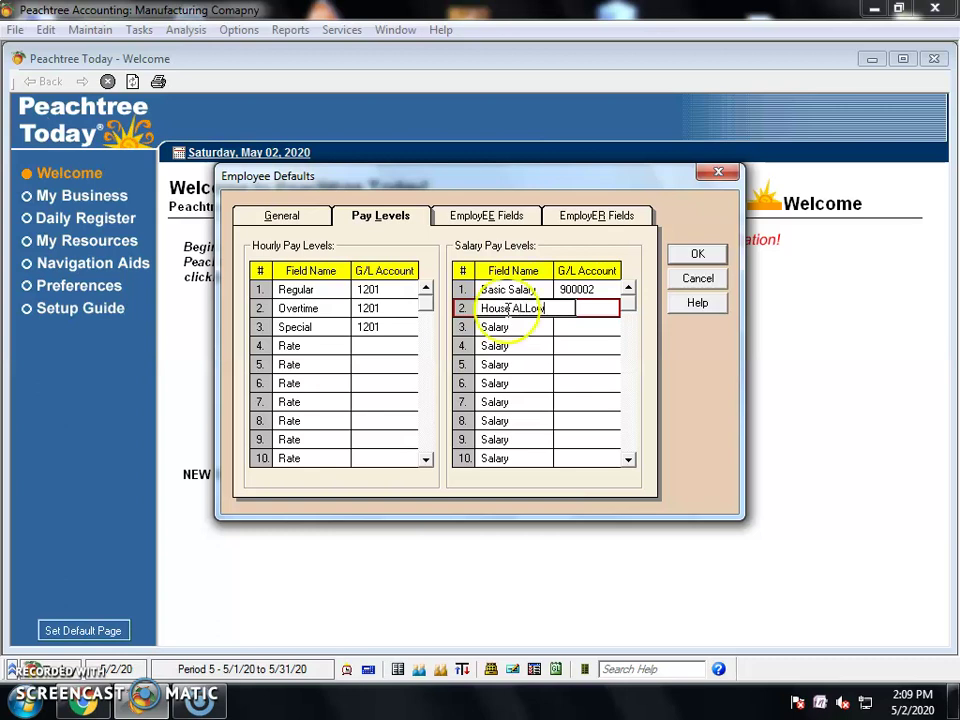
{"action": "left_click", "coordinate": [606, 307]}
{"action": "left_click", "coordinate": [612, 311]}
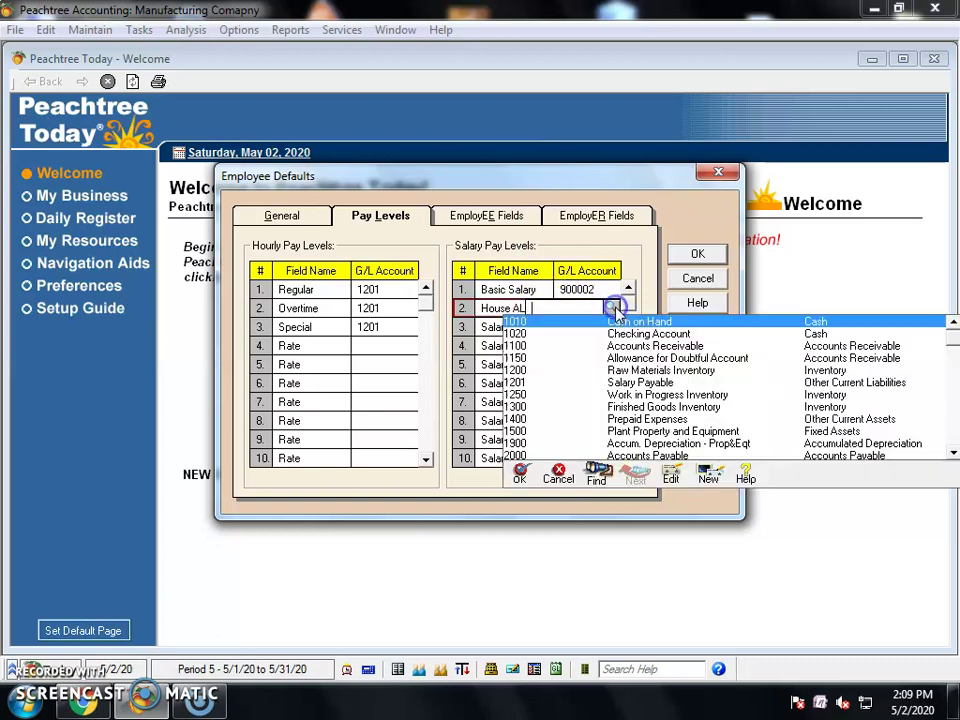
{"action": "left_click", "coordinate": [706, 468]}
{"action": "type", "text": "900003"}
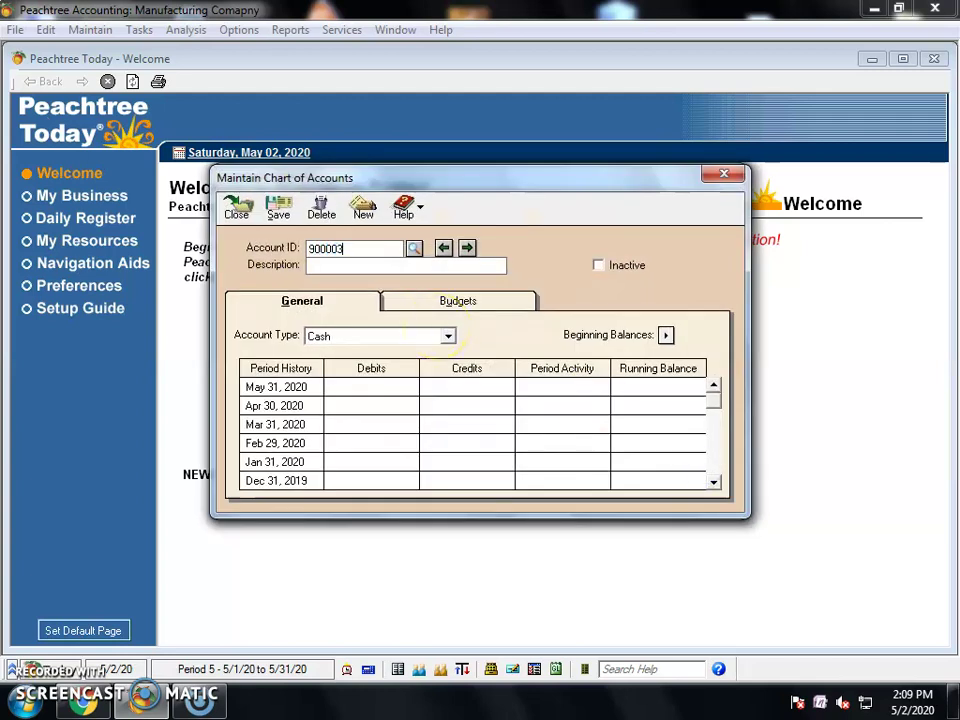
{"action": "type", "text": "House Allow"}
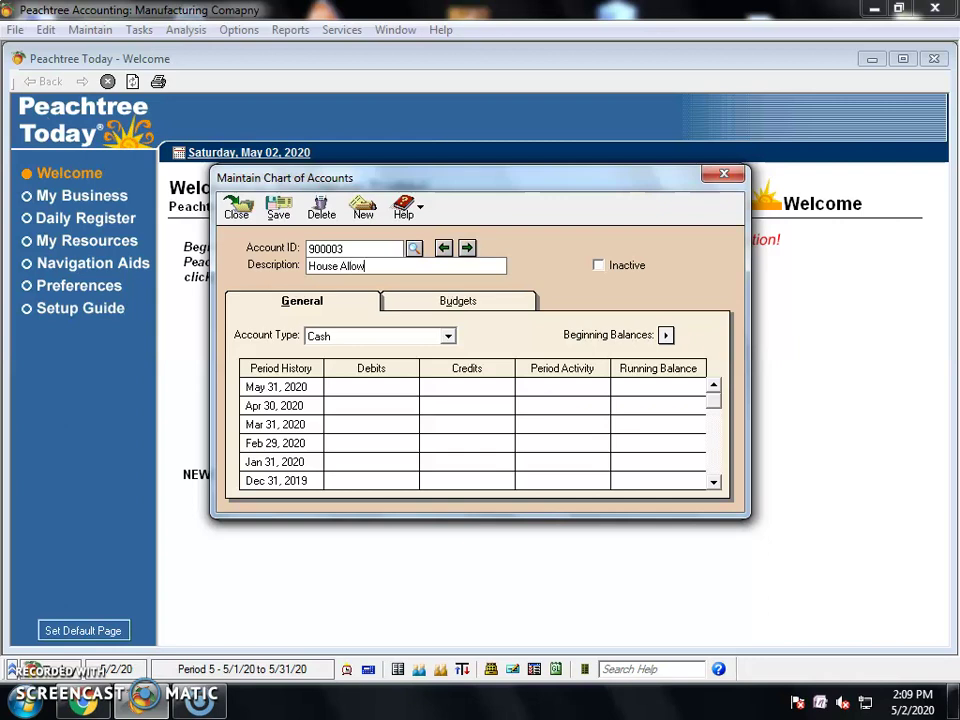
Set the House Allow account's type to Expenses, then save and close the account.
{"action": "left_click", "coordinate": [386, 336]}
{"action": "left_click", "coordinate": [386, 336]}
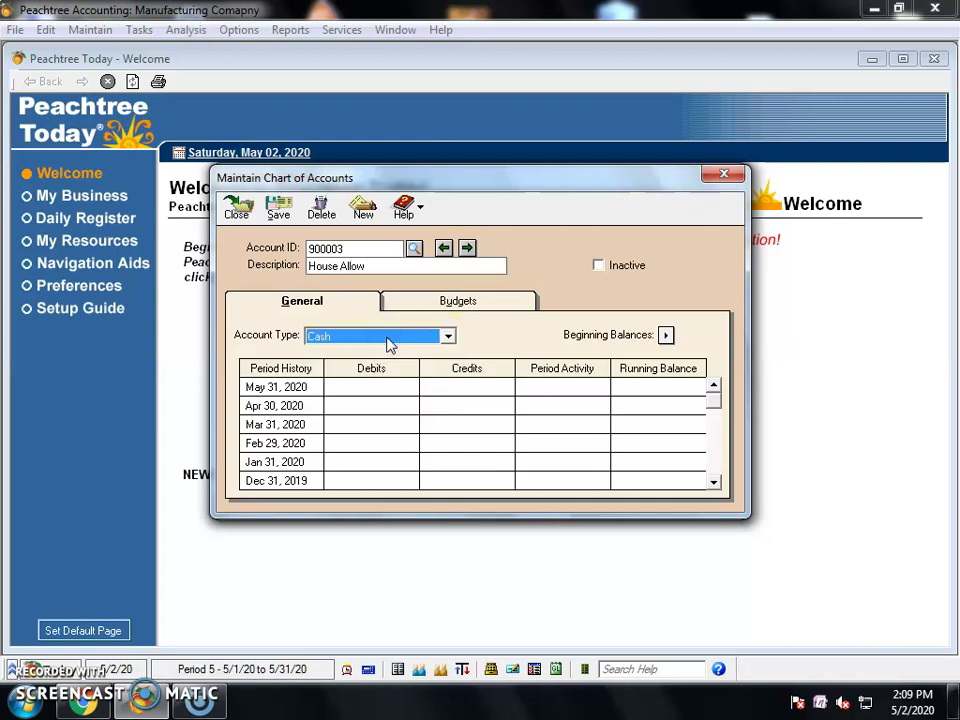
{"action": "key", "text": "e"}
{"action": "key", "text": "e"}
{"action": "key", "text": "e"}
{"action": "key", "text": "e"}
{"action": "left_click", "coordinate": [278, 207]}
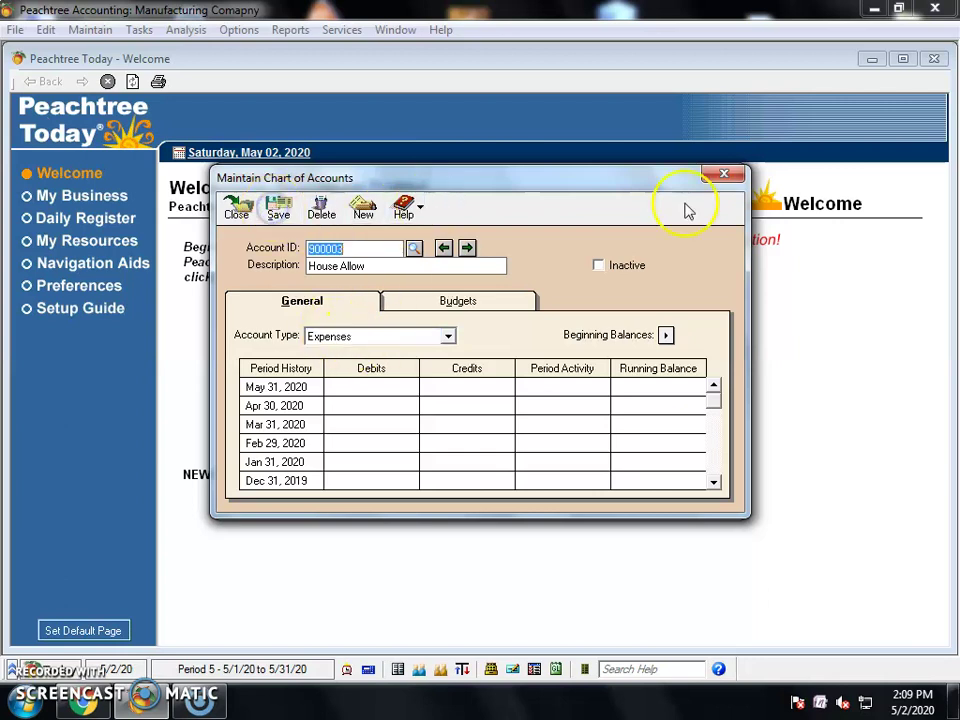
{"action": "left_click", "coordinate": [722, 177]}
Rename the third salary pay level as Medical Allow.
{"action": "left_click", "coordinate": [543, 327]}
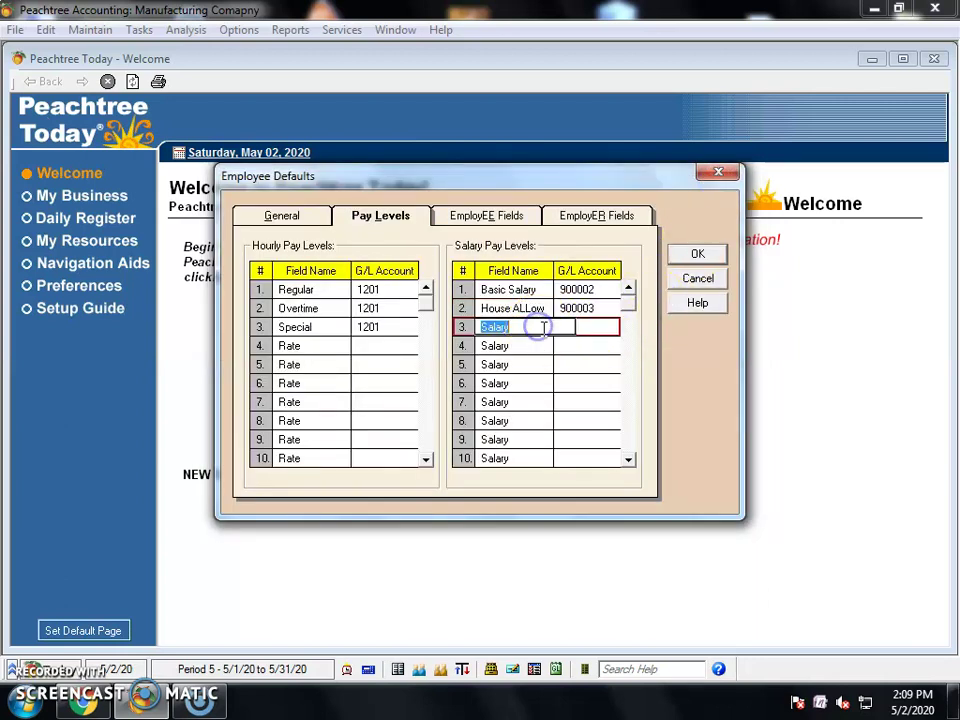
{"action": "type", "text": "Medical"}
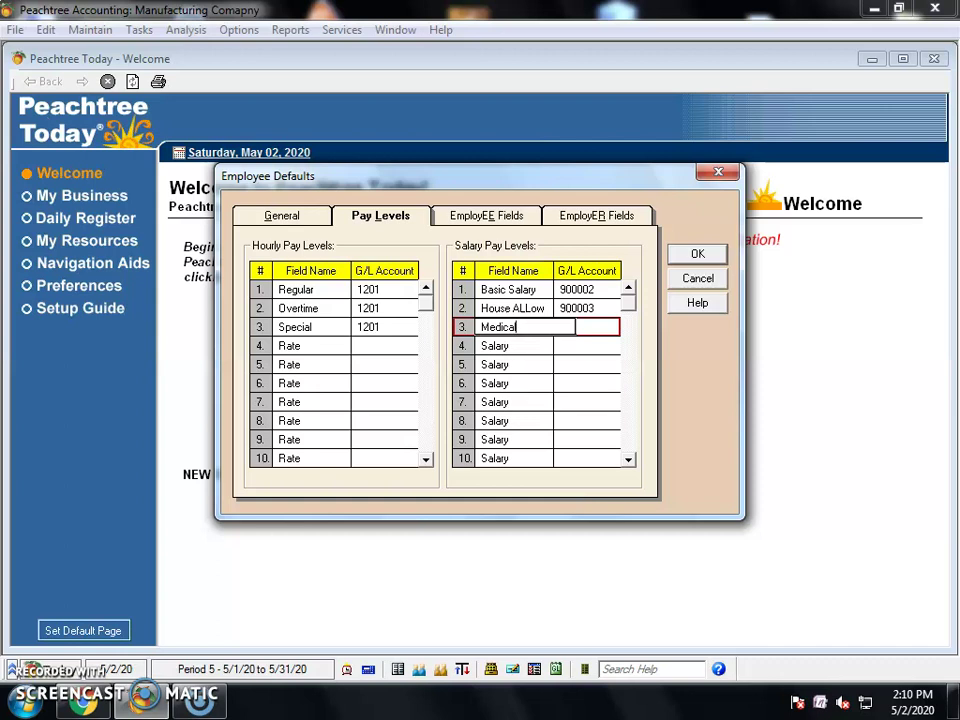
{"action": "type", "text": "Allow"}
Create and save a new Expenses account 8002, described as Medical Allow, for the third salary pay level.
{"action": "left_click", "coordinate": [600, 332]}
{"action": "left_click", "coordinate": [612, 327]}
{"action": "left_click", "coordinate": [707, 495]}
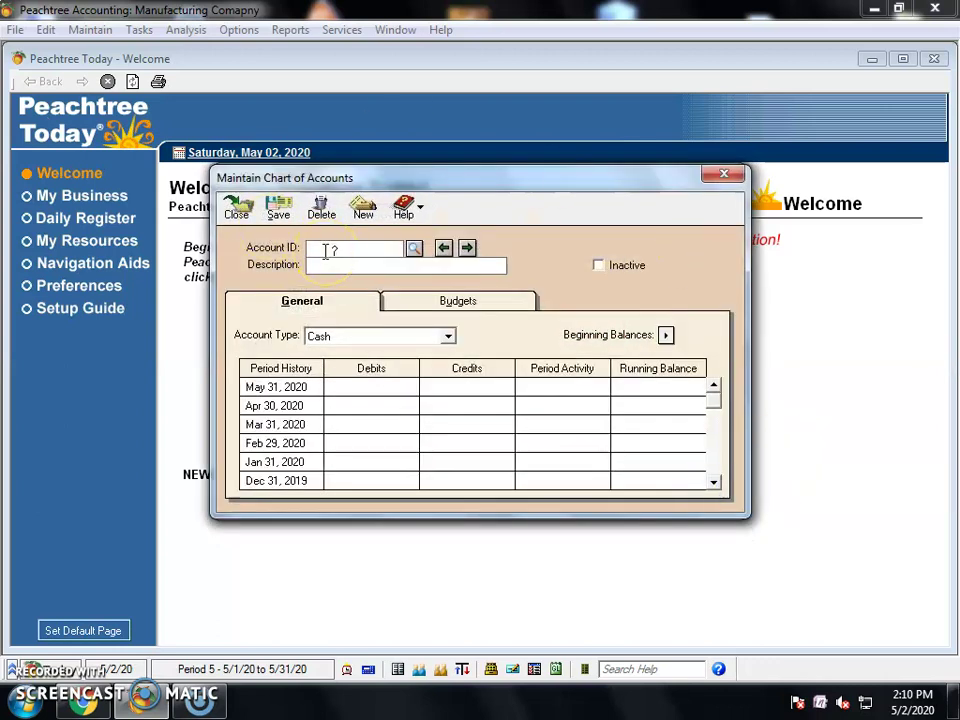
{"action": "type", "text": "8002"}
{"action": "left_click", "coordinate": [349, 337]}
{"action": "key", "text": "x"}
{"action": "left_click", "coordinate": [279, 213]}
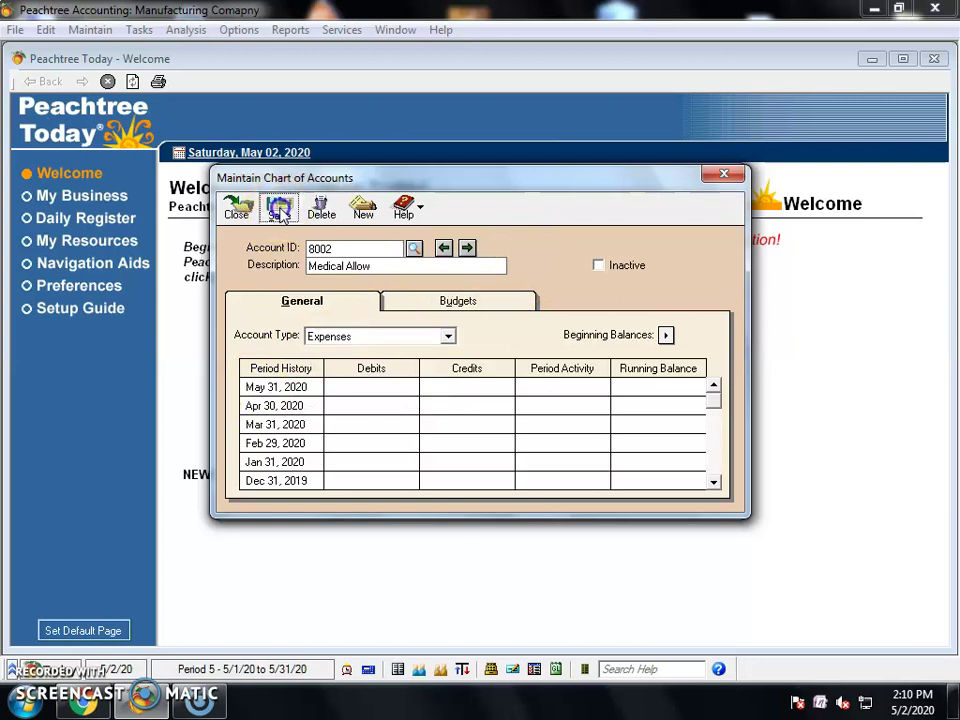
{"action": "left_click", "coordinate": [724, 175]}
{"action": "left_click", "coordinate": [553, 345]}
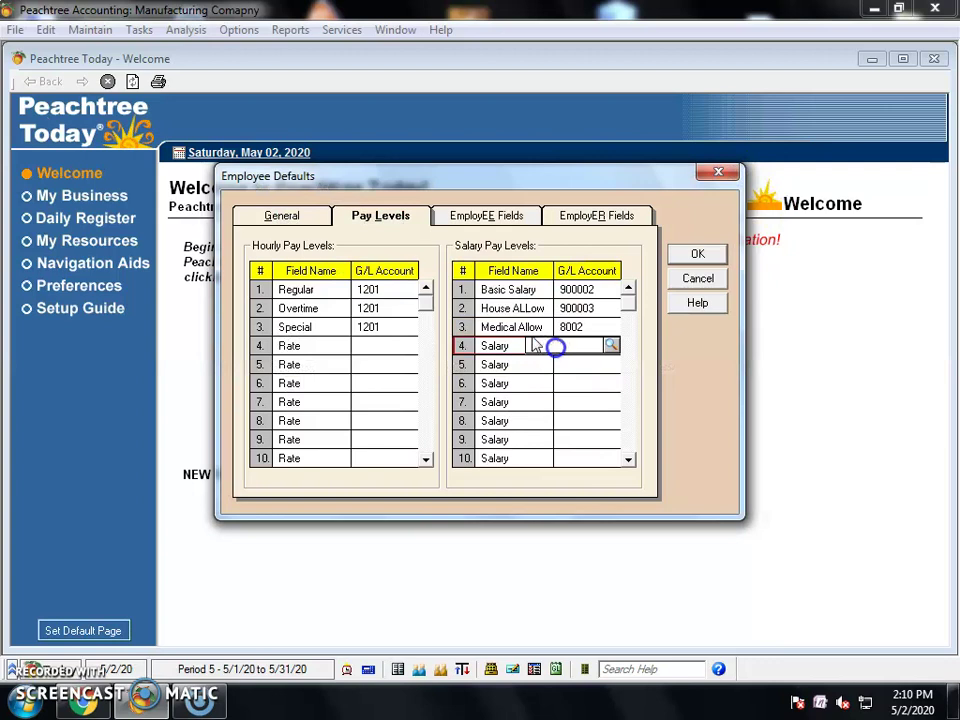
{"action": "left_click", "coordinate": [510, 310]}
{"action": "left_click", "coordinate": [536, 343]}
{"action": "left_click", "coordinate": [572, 289]}
{"action": "left_click", "coordinate": [525, 312]}
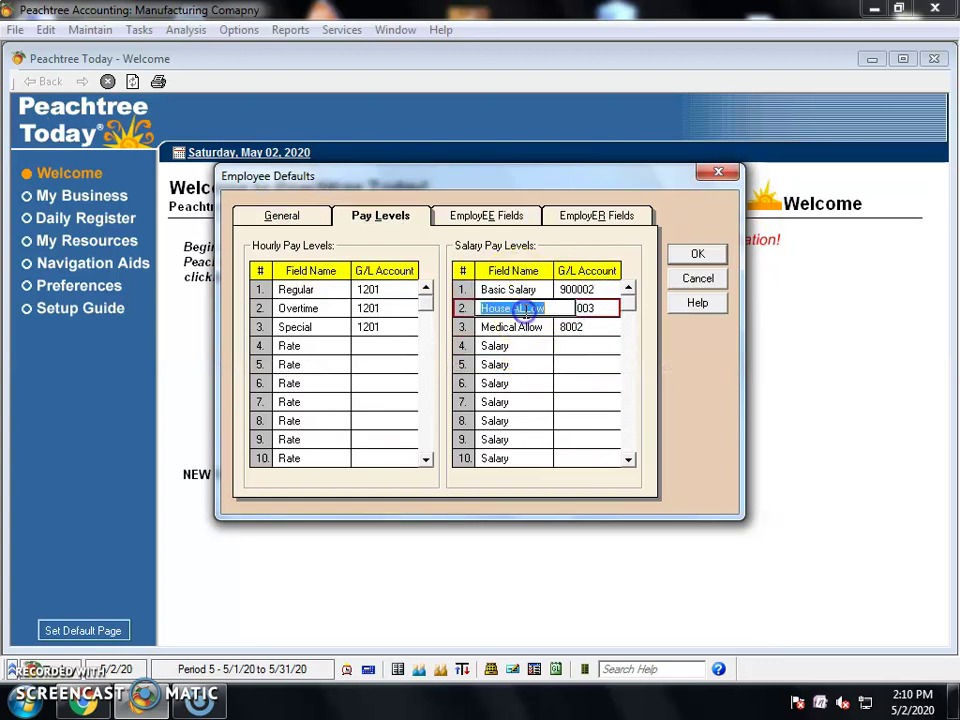
{"action": "left_click", "coordinate": [563, 328]}
{"action": "left_click", "coordinate": [575, 364]}
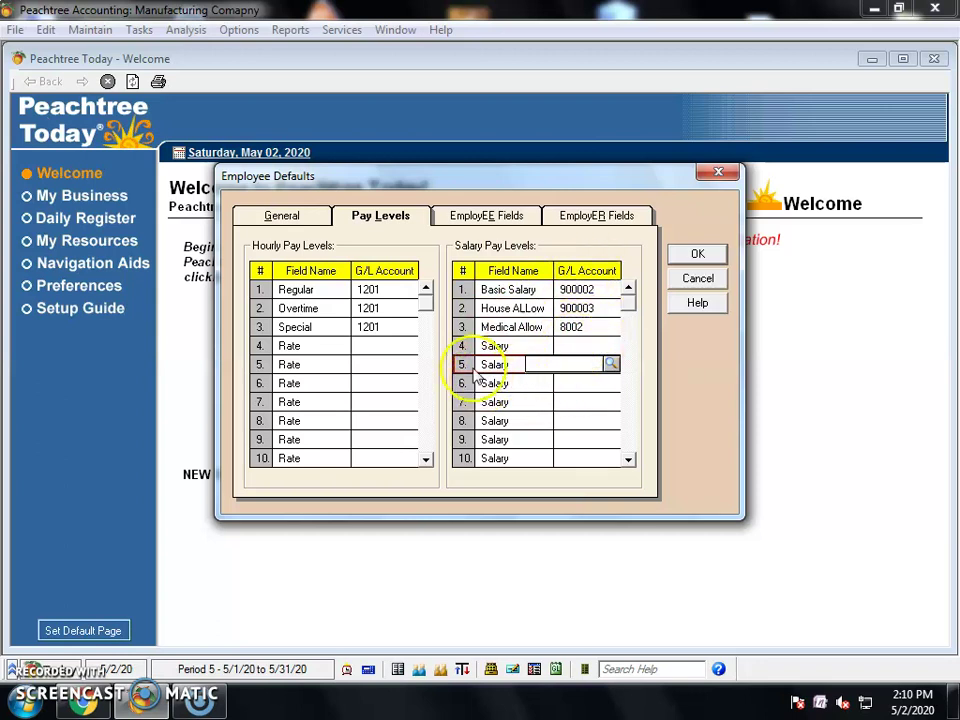
Accept the changed employee defaults and close the dialog.
{"action": "left_click", "coordinate": [700, 254]}
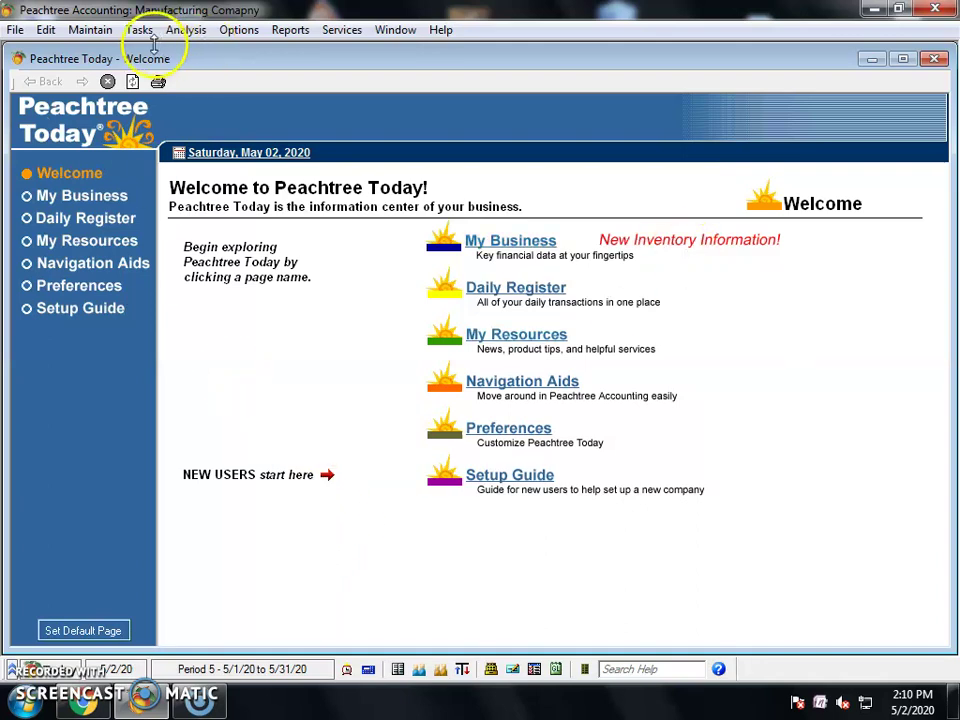
Review the pay levels and their G/L accounts in the employee defaults, and close the dialog without changes.
{"action": "left_click", "coordinate": [100, 29]}
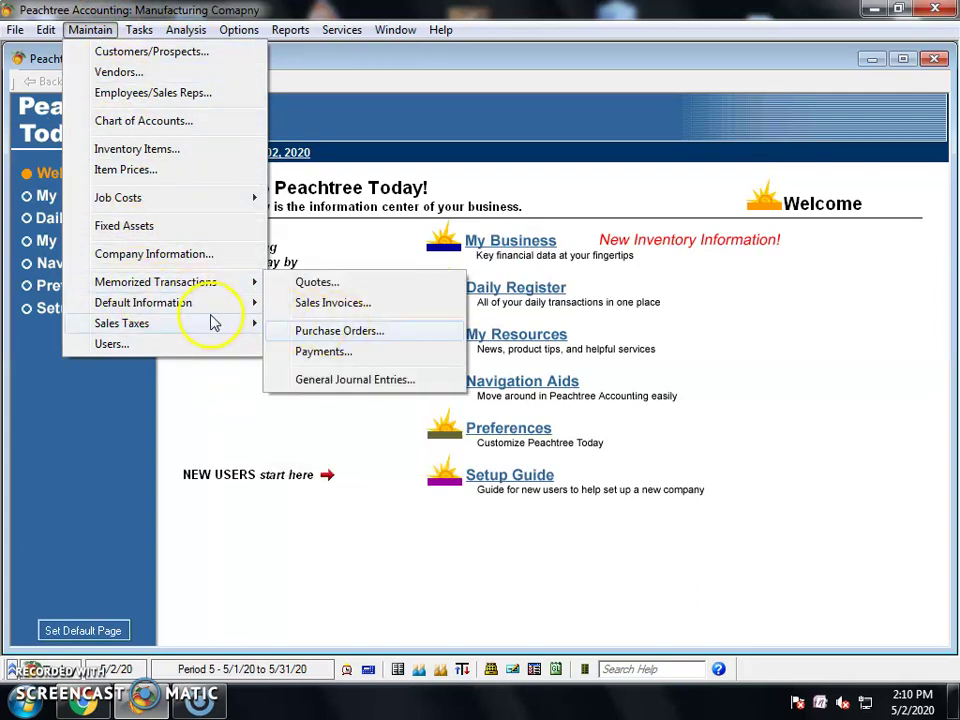
{"action": "mouse_move", "coordinate": [193, 304]}
{"action": "left_click", "coordinate": [345, 347]}
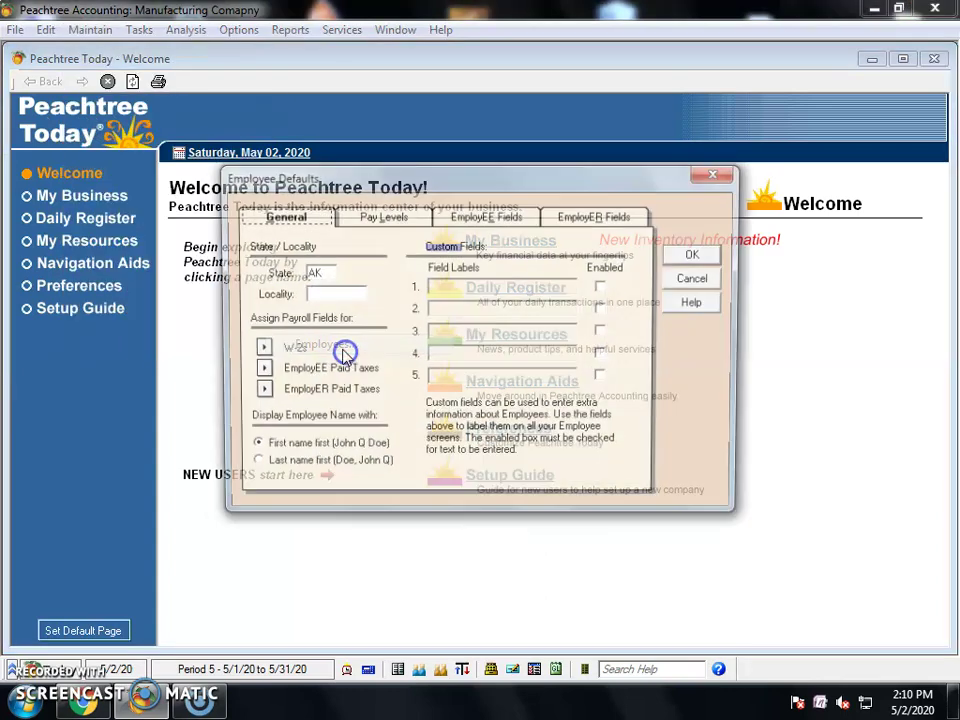
{"action": "left_click", "coordinate": [385, 217]}
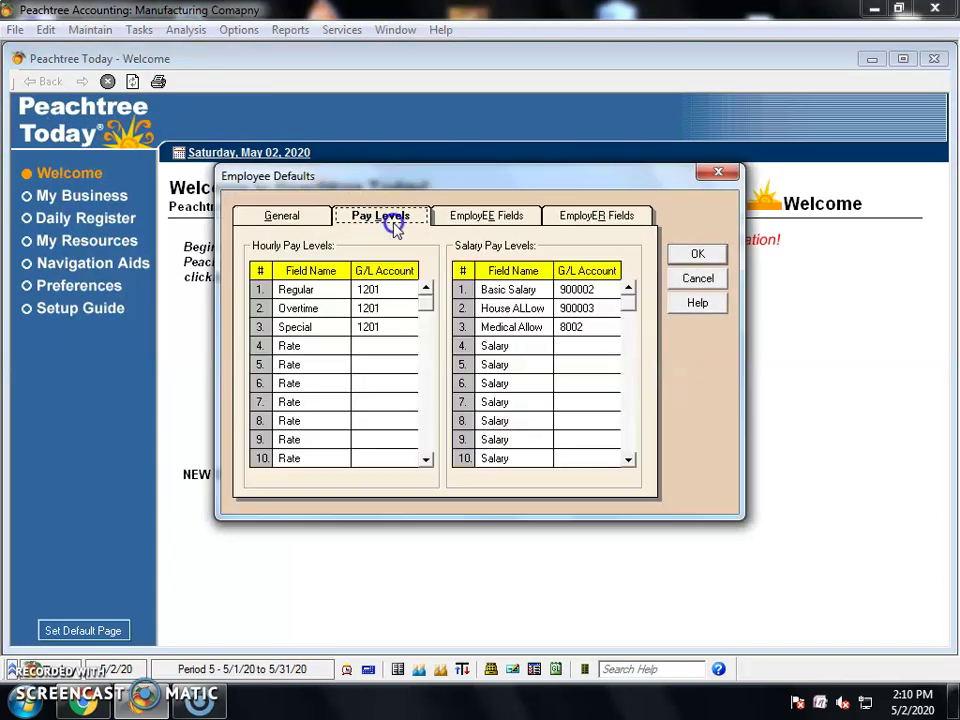
{"action": "left_click", "coordinate": [700, 277]}
Open employee and sales rep maintenance and start a new employee record with the employee's ID and full name.
{"action": "left_click", "coordinate": [90, 30]}
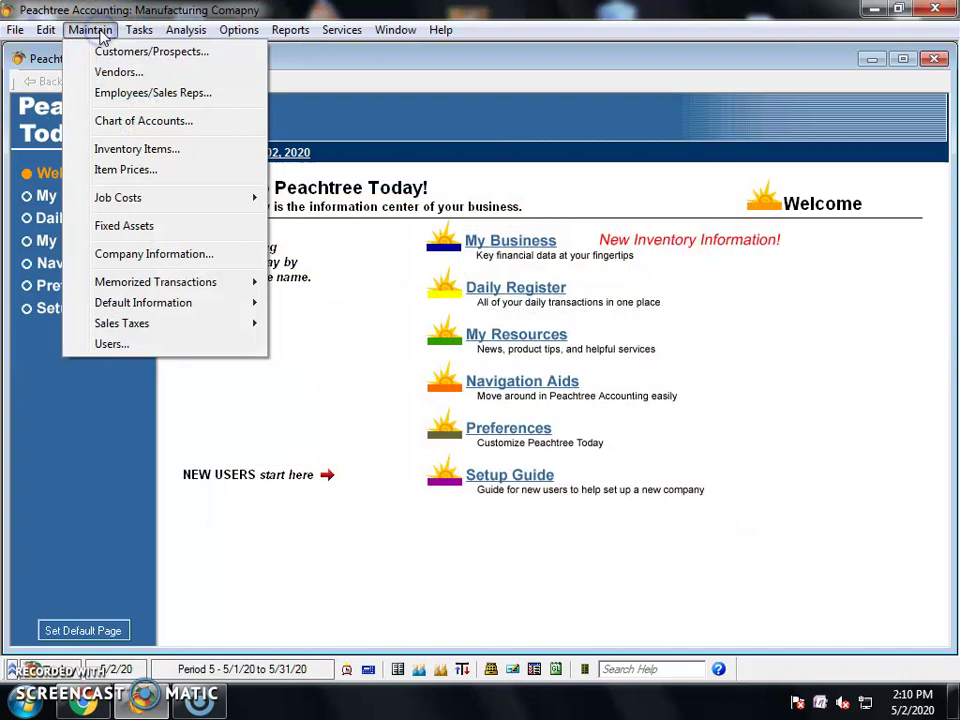
{"action": "left_click", "coordinate": [83, 46]}
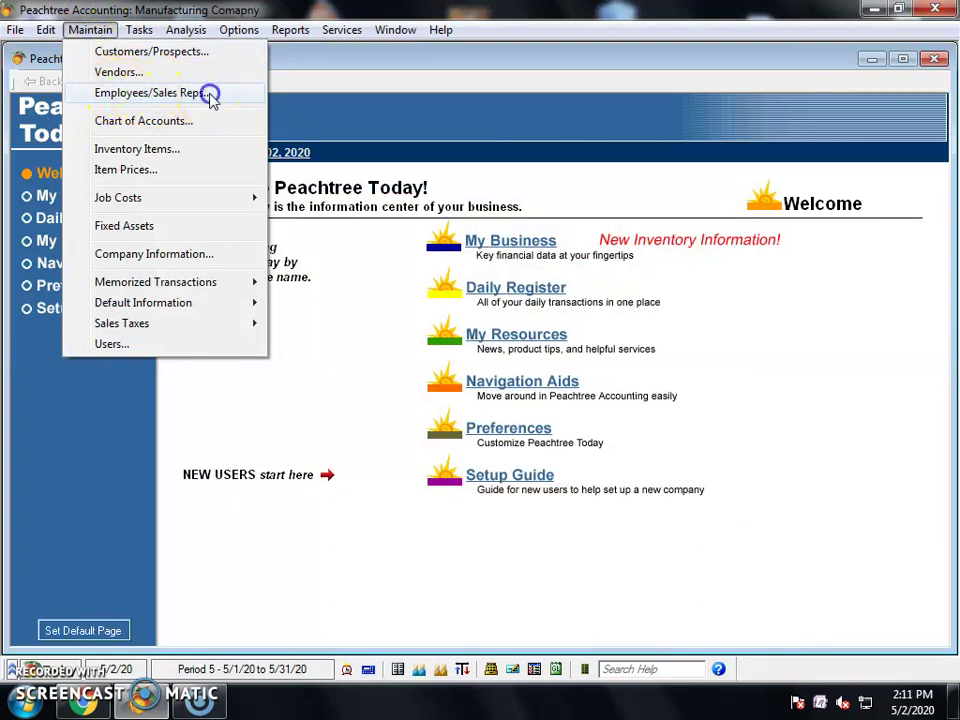
{"action": "left_click", "coordinate": [150, 92]}
{"action": "left_click_drag", "start_coordinate": [670, 422], "coordinate": [670, 517]}
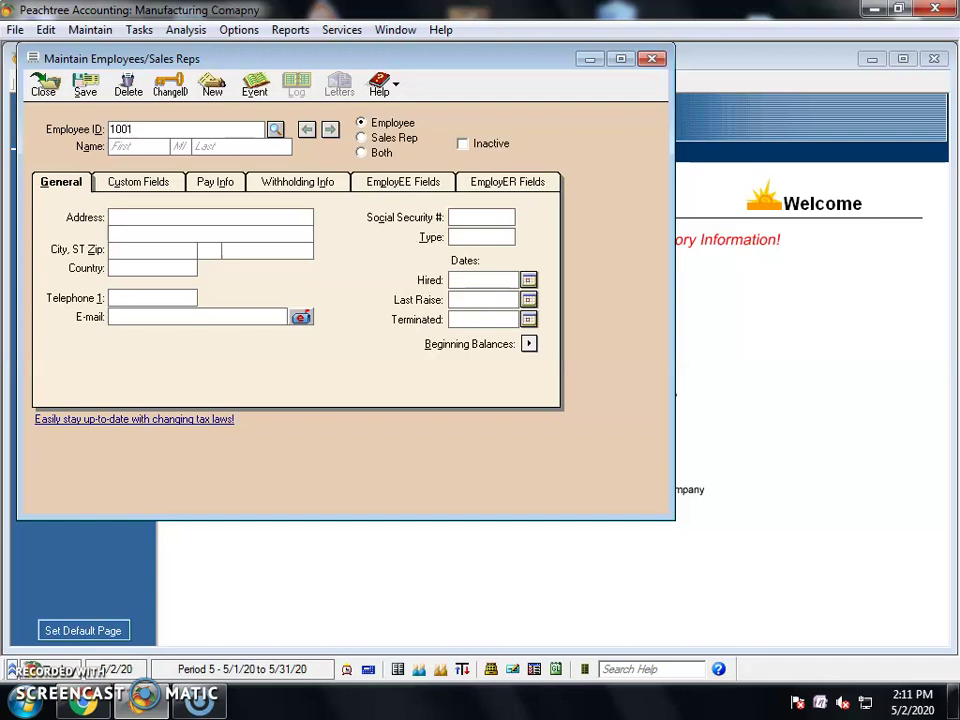
{"action": "left_click", "coordinate": [176, 146]}
{"action": "left_click", "coordinate": [125, 220]}
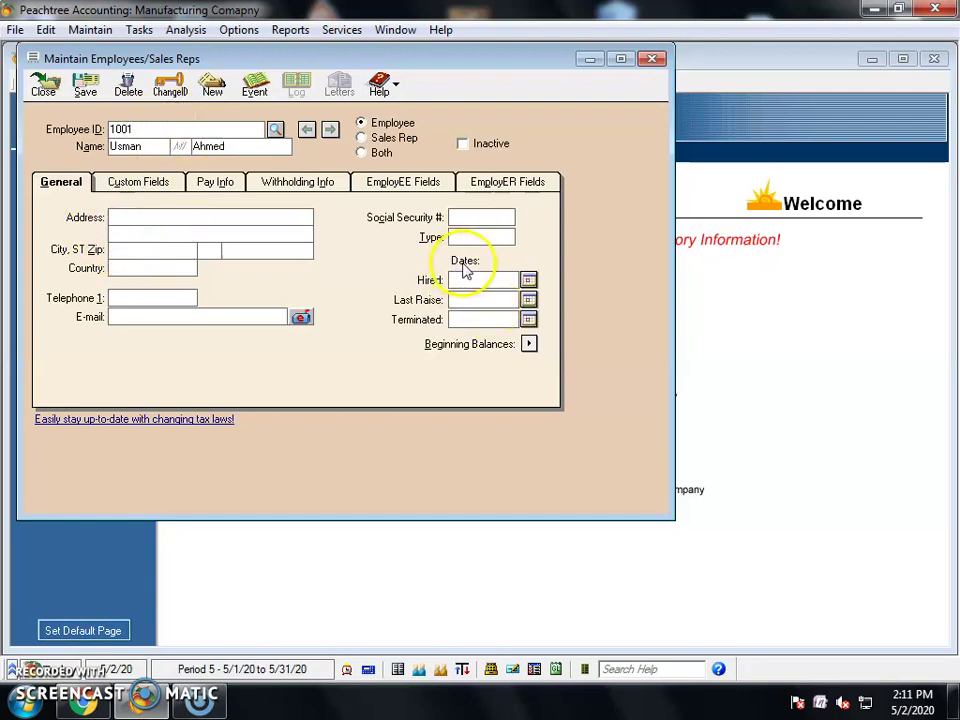
Set the first employee's pay method to Salary and the pay frequency to Monthly.
{"action": "left_click", "coordinate": [215, 186]}
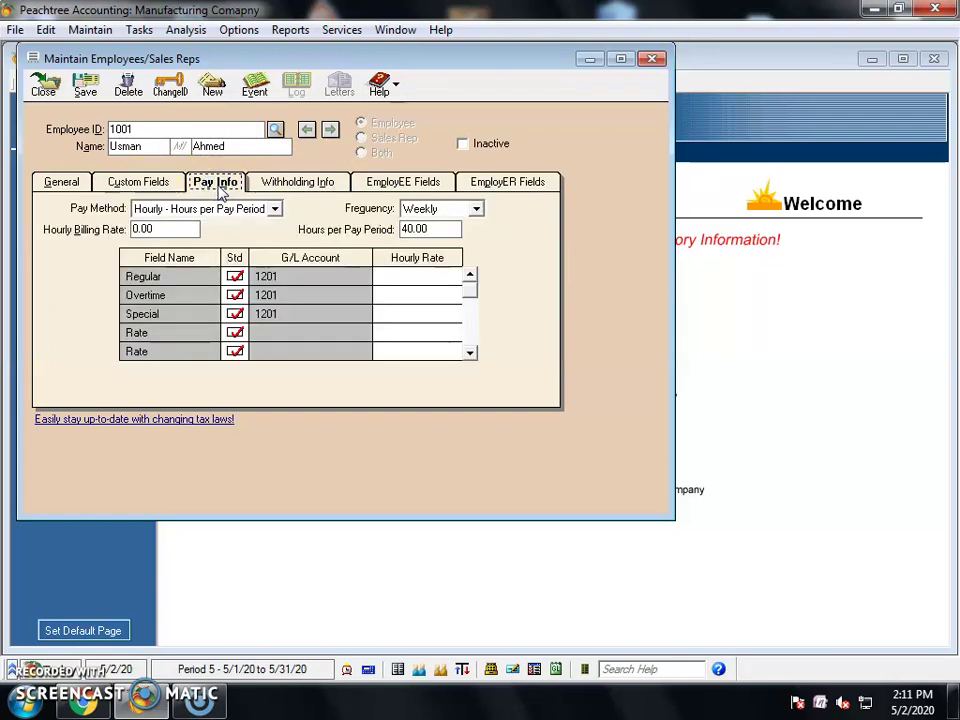
{"action": "left_click", "coordinate": [226, 190]}
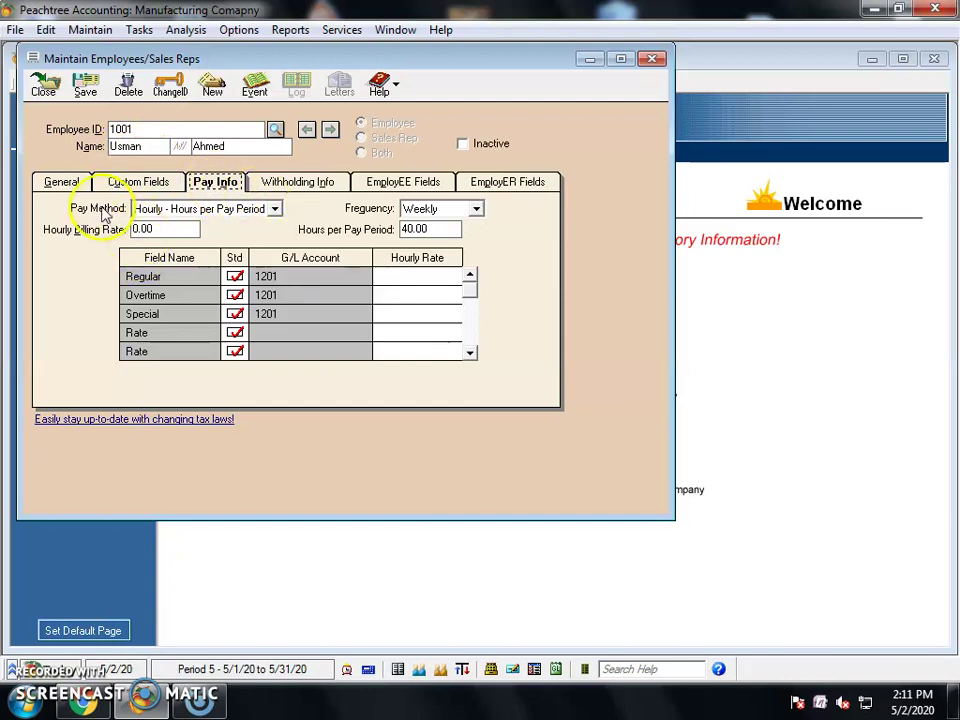
{"action": "left_click", "coordinate": [180, 208]}
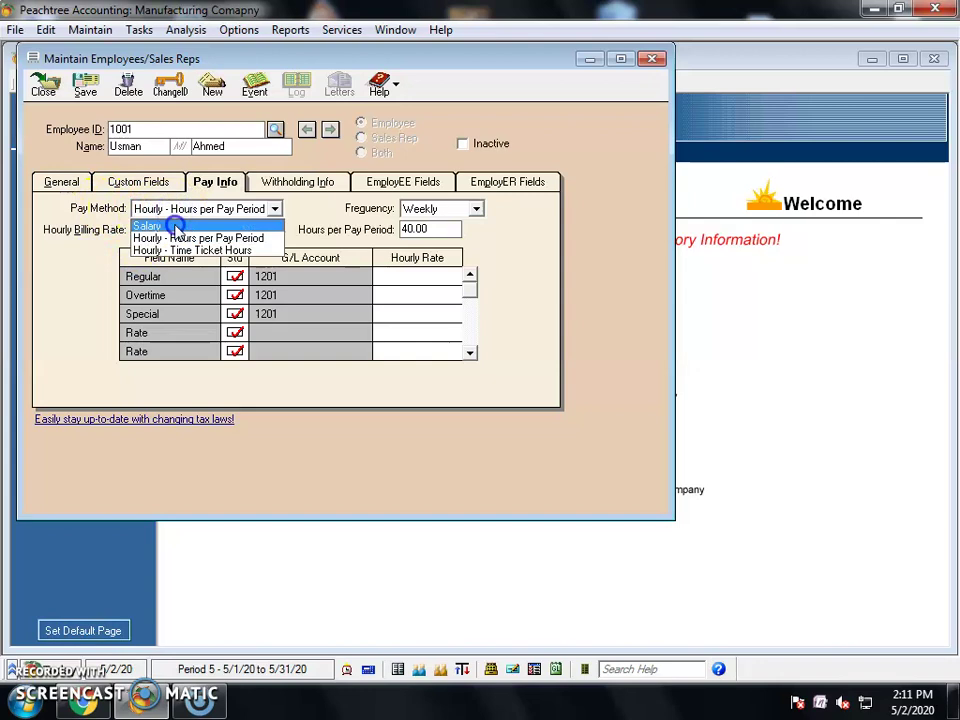
{"action": "left_click", "coordinate": [176, 223]}
{"action": "left_click", "coordinate": [430, 208]}
{"action": "scroll", "coordinate": [450, 222], "scroll_direction": "down", "scroll_amount": 1}
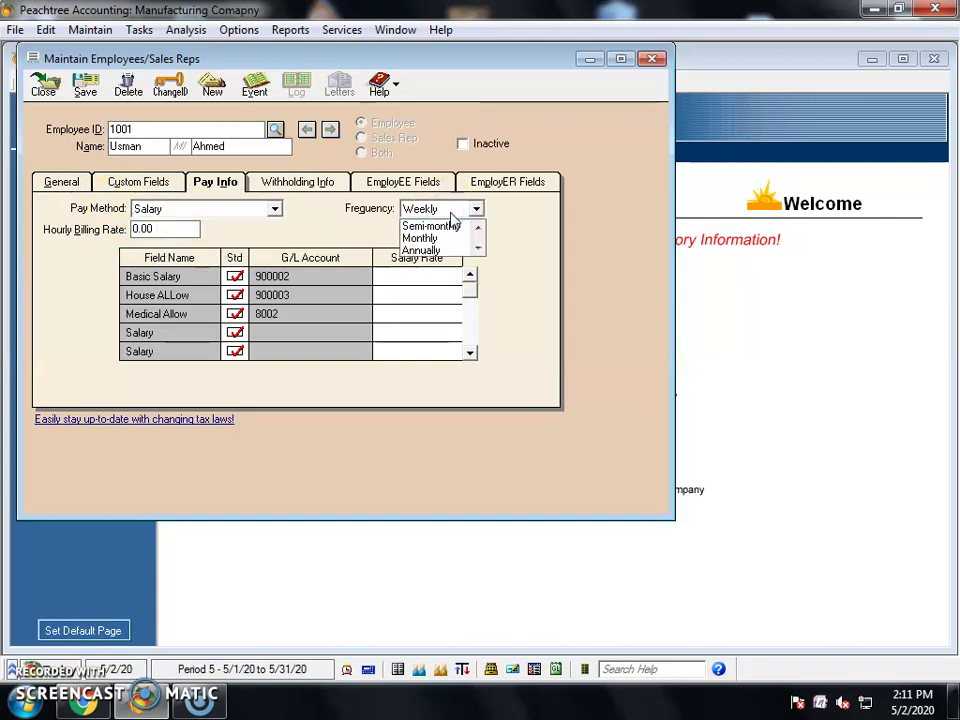
{"action": "left_click", "coordinate": [434, 238]}
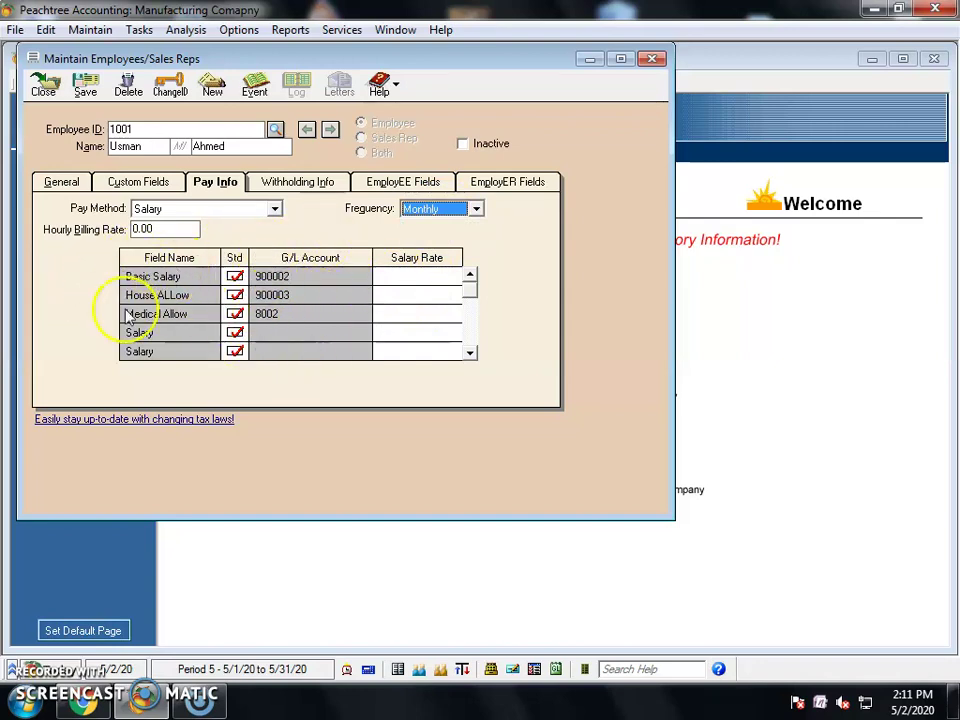
Set the salary rates to 30,000 for Basic Salary, 2,000 for House Allow and 3,000 for Medical Allow, and save the employee.
{"action": "left_click", "coordinate": [395, 276]}
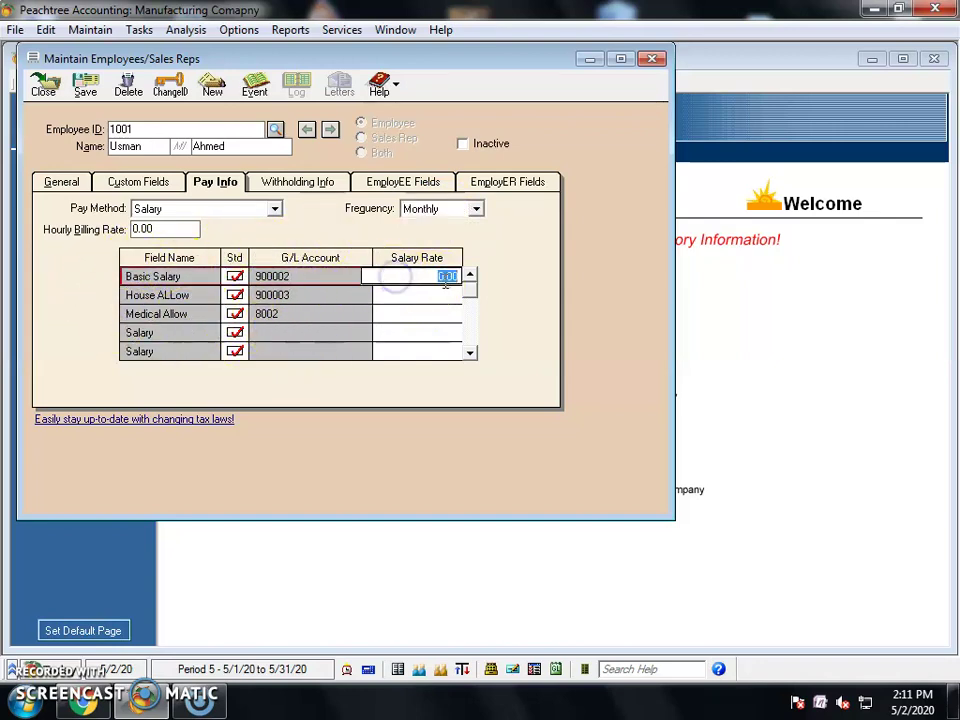
{"action": "type", "text": "30,000"}
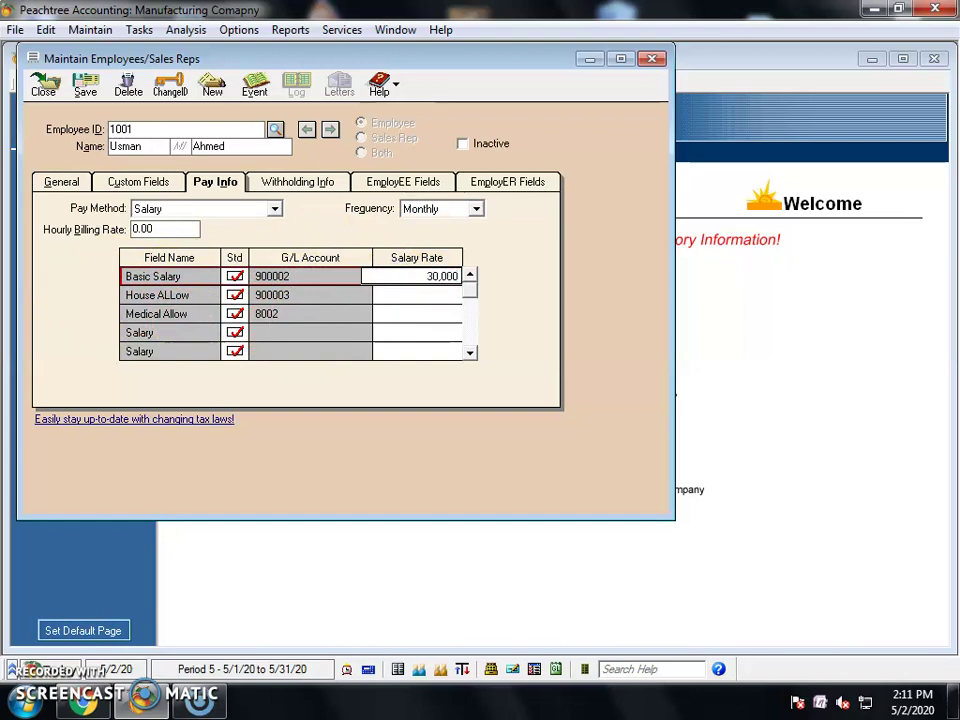
{"action": "left_click", "coordinate": [444, 292]}
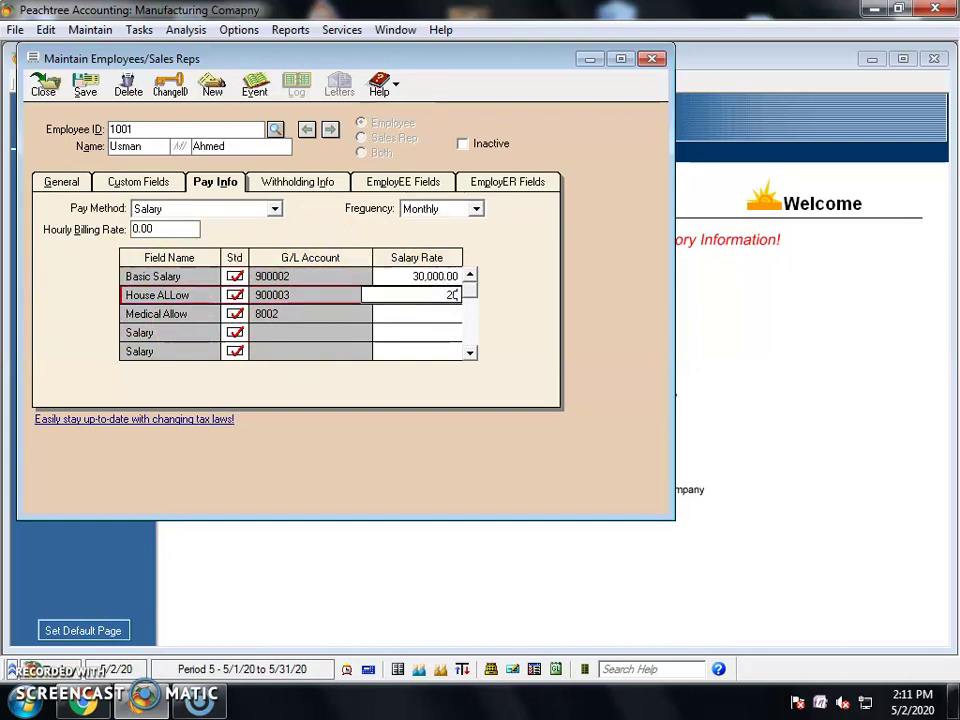
{"action": "type", "text": "2000"}
{"action": "key", "text": "Return"}
{"action": "type", "text": "3,000"}
{"action": "key", "text": "Return"}
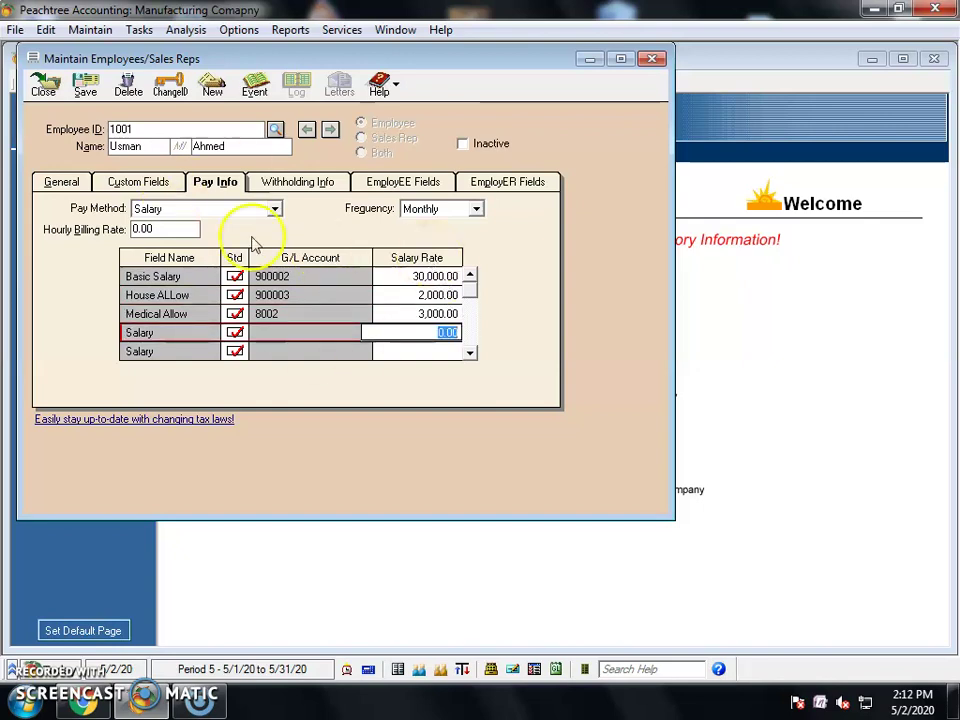
{"action": "left_click", "coordinate": [85, 92]}
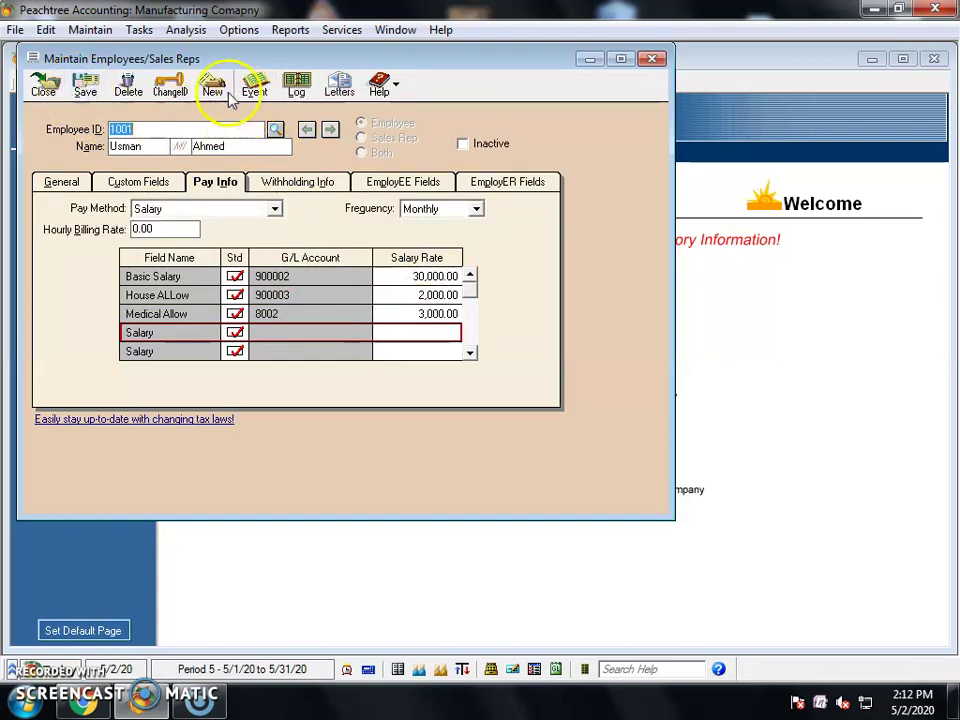
Create a second employee record with the ID and full name, using the Salary pay method and Monthly frequency.
{"action": "left_click", "coordinate": [212, 88]}
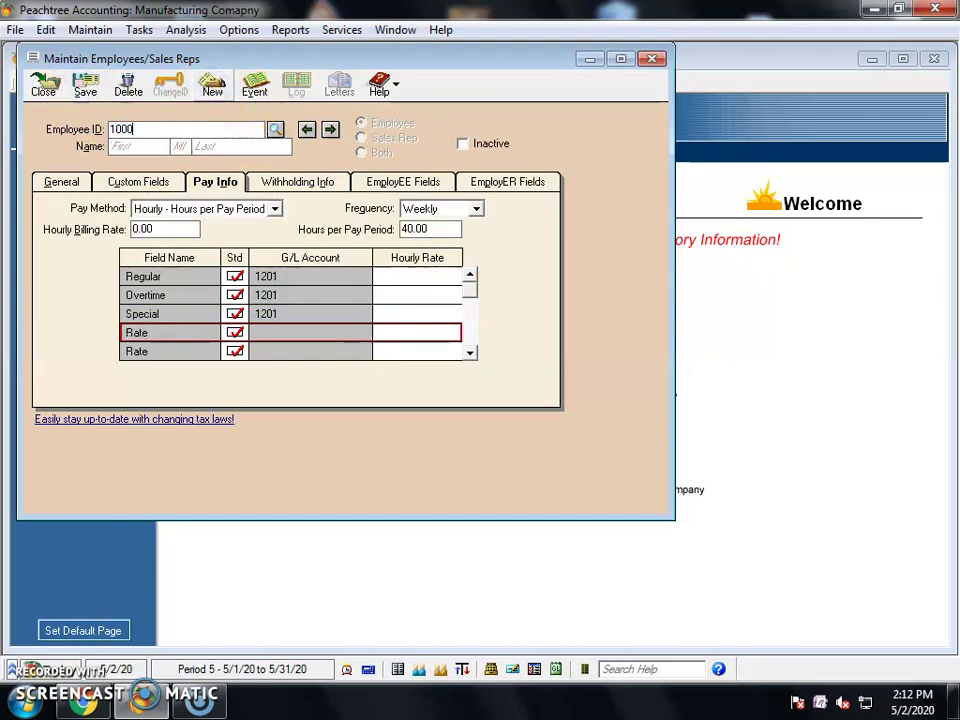
{"action": "type", "text": "Hassnain"}
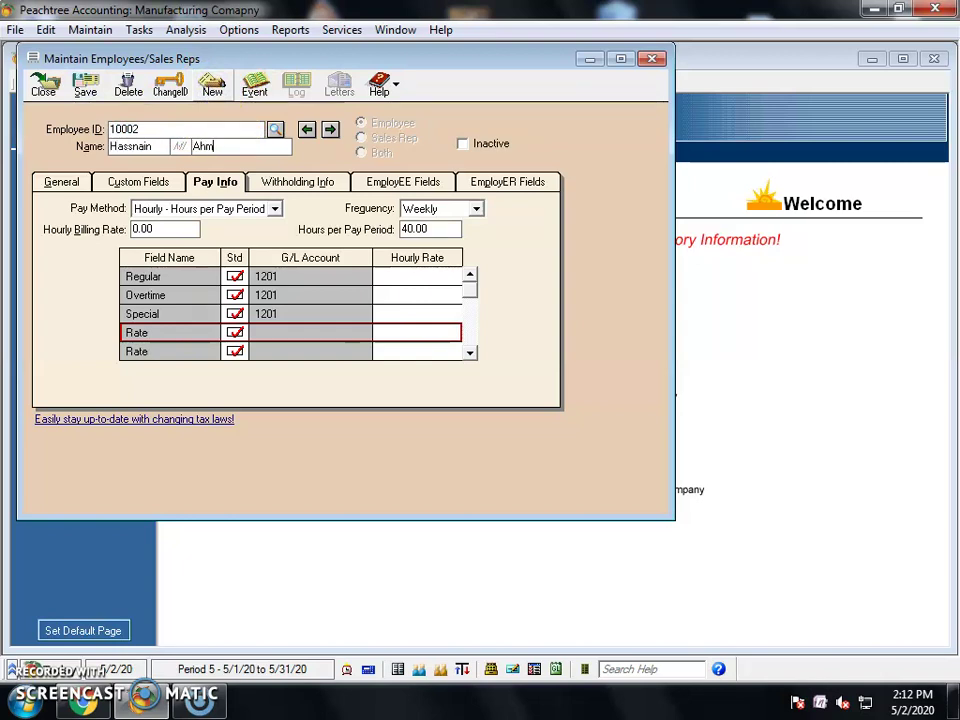
{"action": "left_click", "coordinate": [185, 211]}
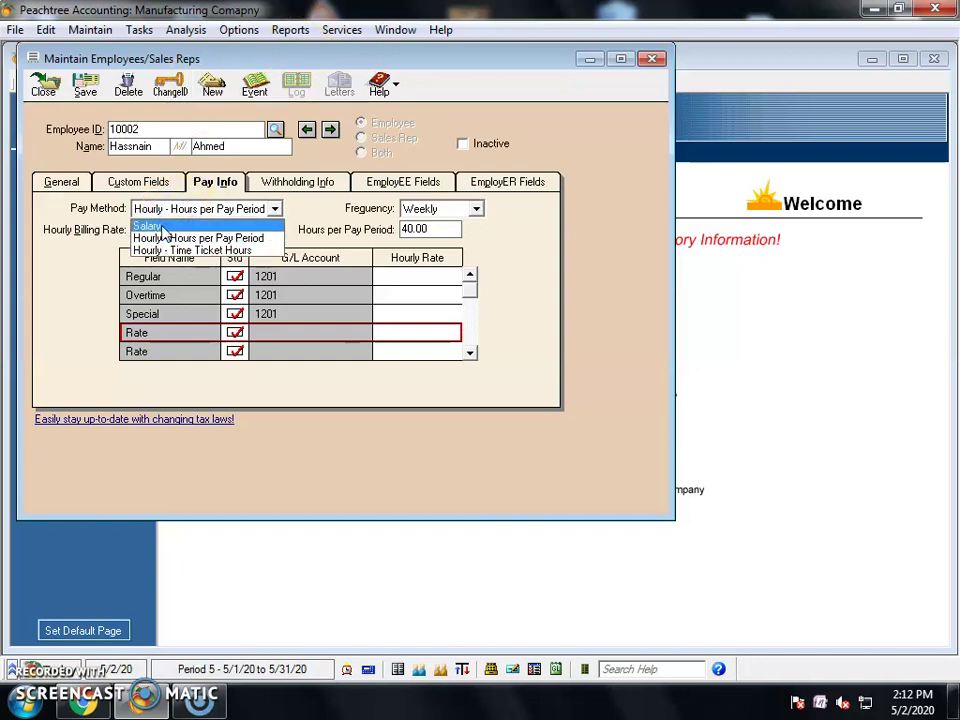
{"action": "left_click", "coordinate": [160, 224]}
{"action": "left_click", "coordinate": [418, 208]}
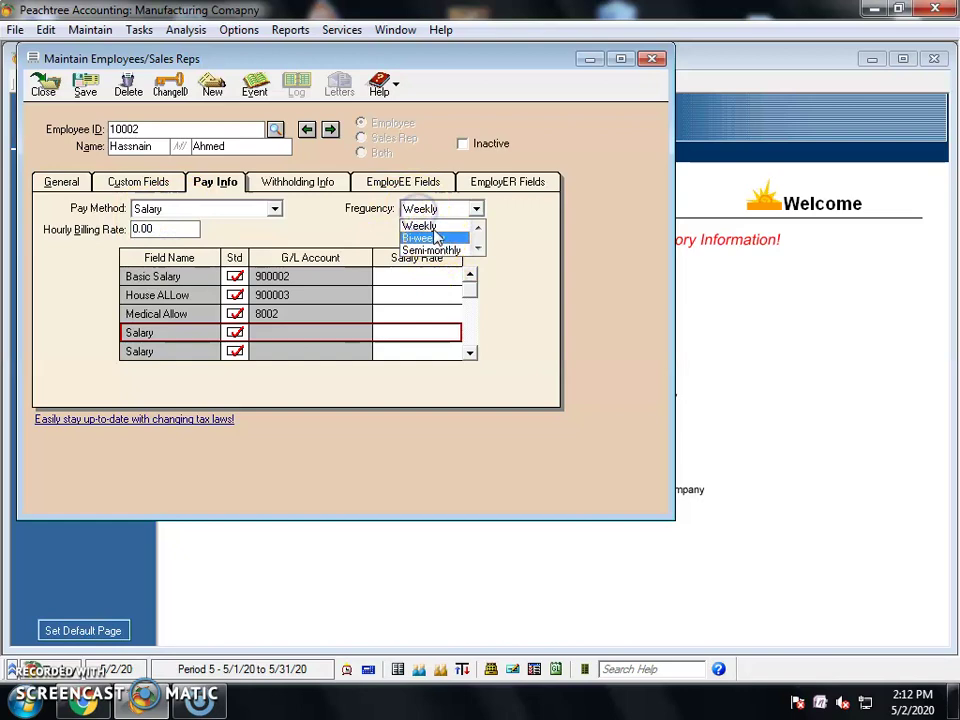
{"action": "left_click", "coordinate": [424, 249]}
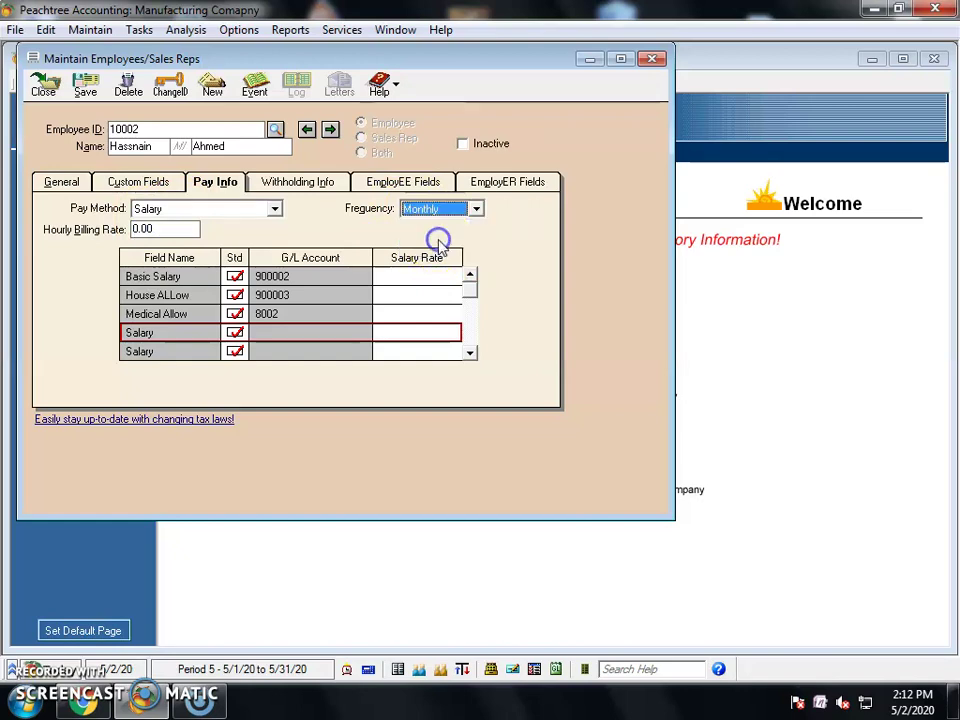
Set the salary rates to 40,000 for Basic Salary, 2,500 for House Allow and 2,000 for Medical Allow, and save the record.
{"action": "left_click", "coordinate": [395, 276]}
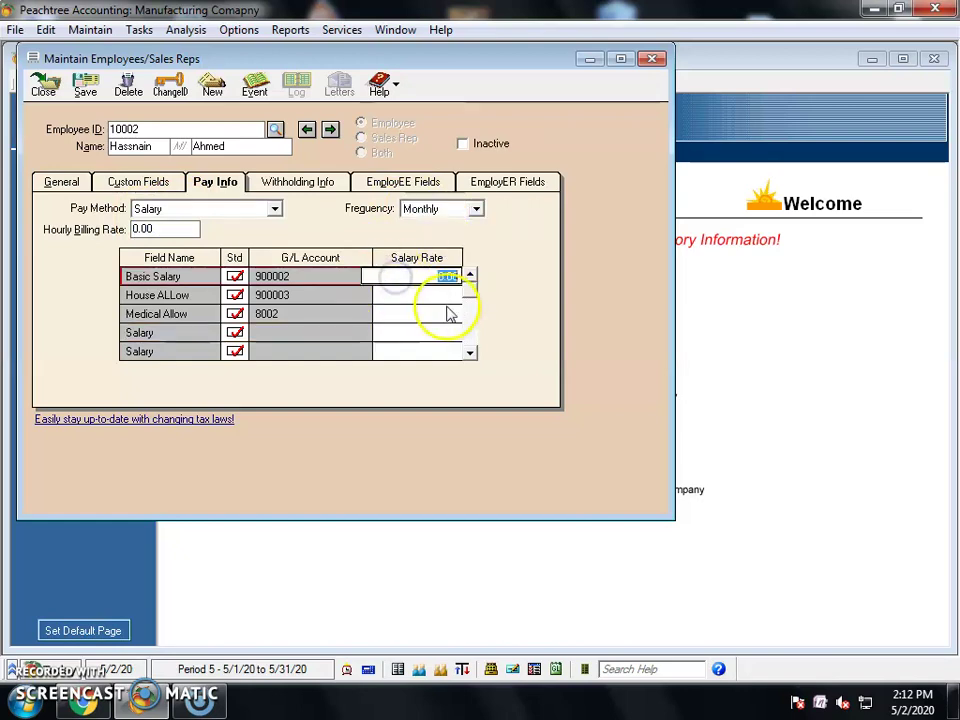
{"action": "type", "text": "40,000"}
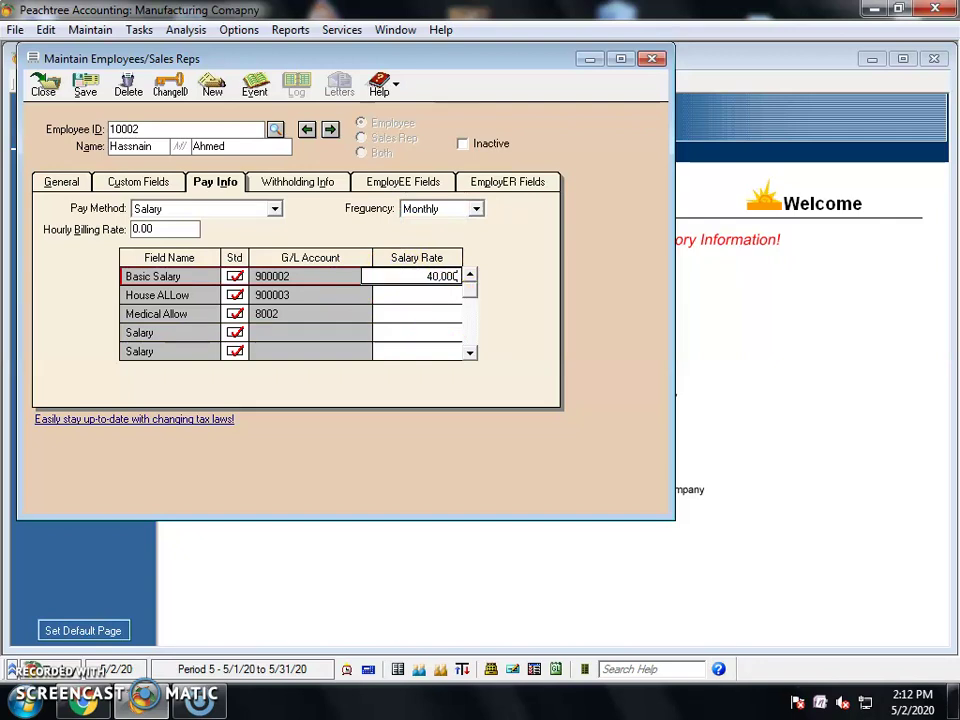
{"action": "key", "text": "Tab"}
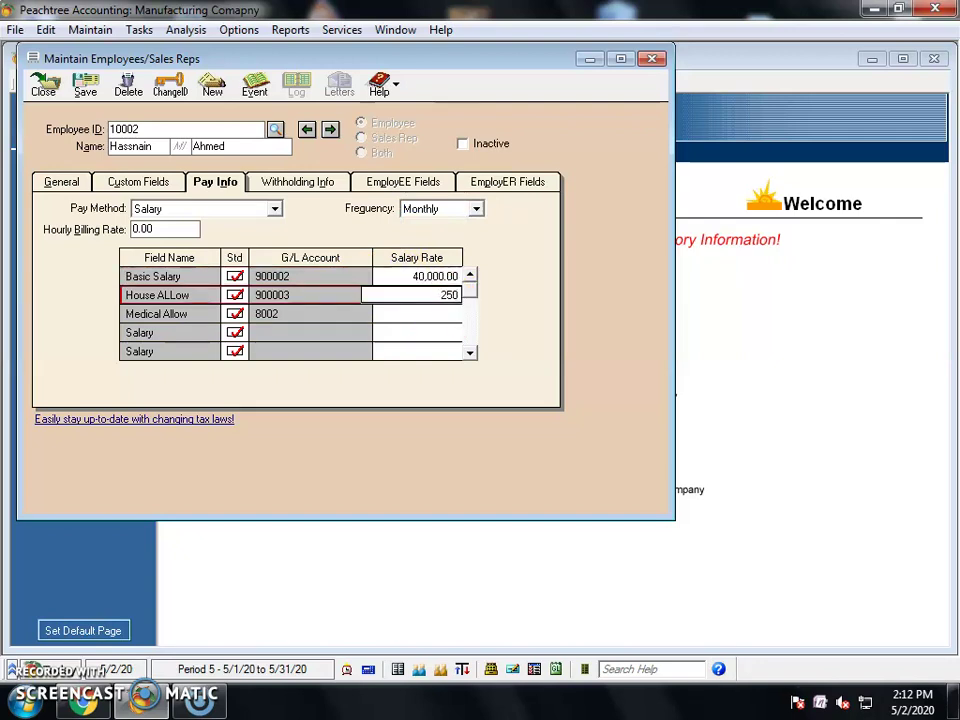
{"action": "left_click", "coordinate": [447, 314]}
{"action": "type", "text": "2000"}
{"action": "key", "text": "Tab"}
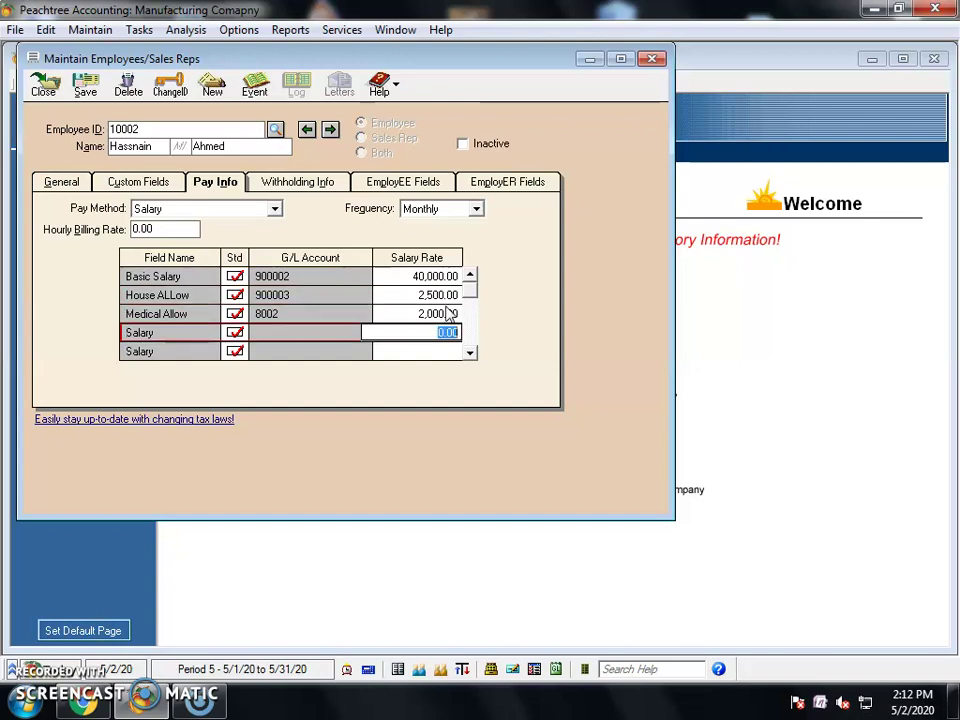
{"action": "left_click", "coordinate": [86, 88]}
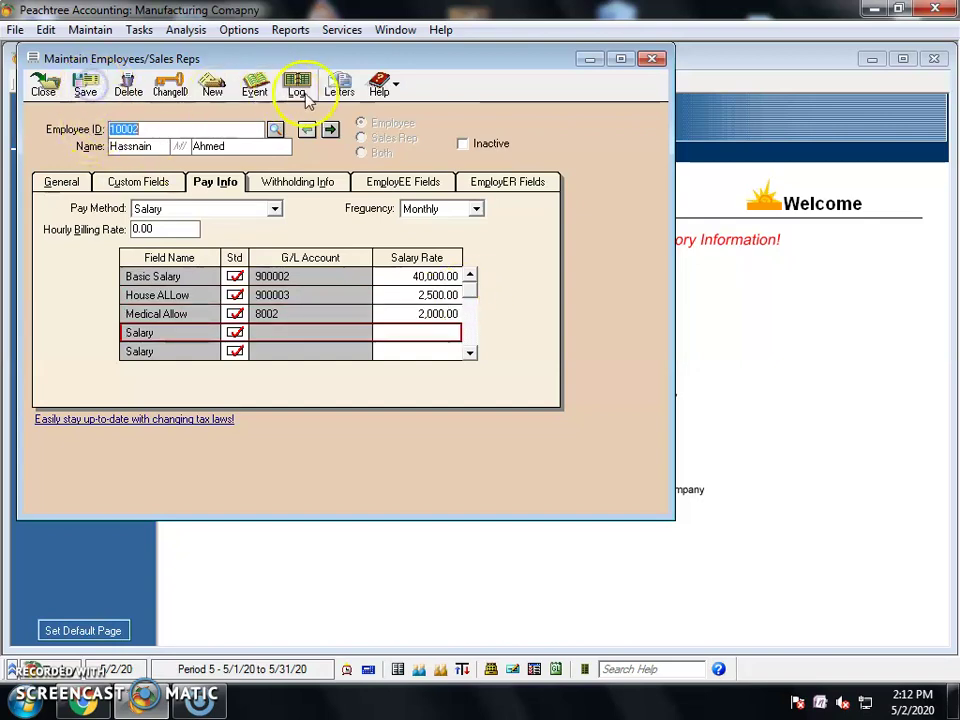
Create a third employee record with the ID and full name, using the Salary pay method and Monthly frequency.
{"action": "left_click", "coordinate": [210, 92]}
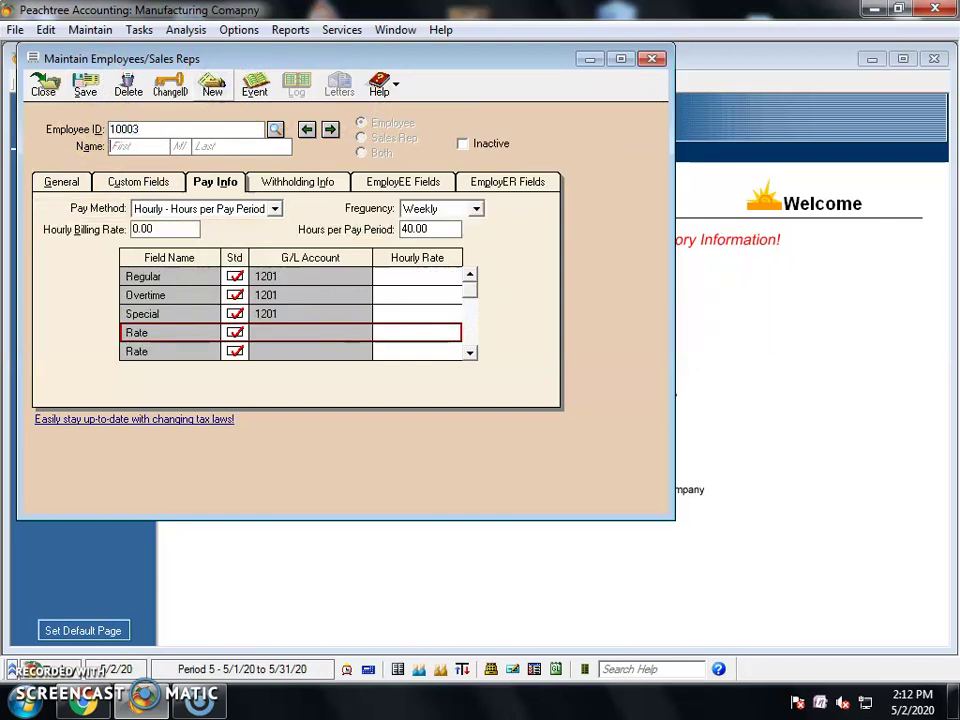
{"action": "type", "text": "Junaid"}
{"action": "left_click", "coordinate": [169, 208]}
{"action": "left_click", "coordinate": [172, 226]}
{"action": "left_click", "coordinate": [422, 208]}
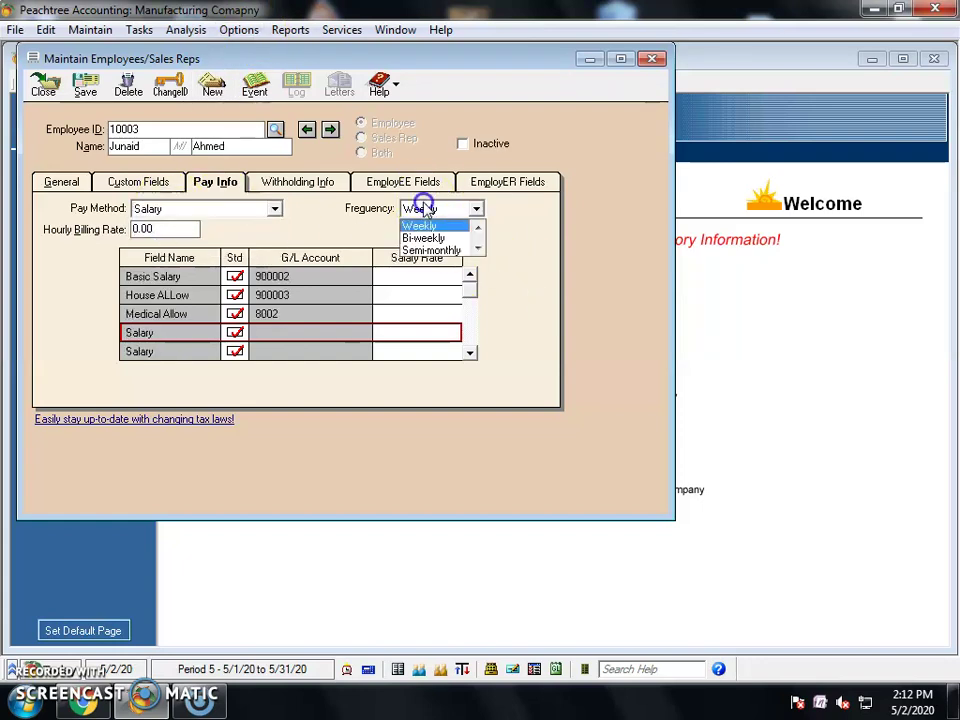
{"action": "scroll", "coordinate": [437, 240], "scroll_direction": "down", "scroll_amount": 1}
{"action": "left_click", "coordinate": [433, 238]}
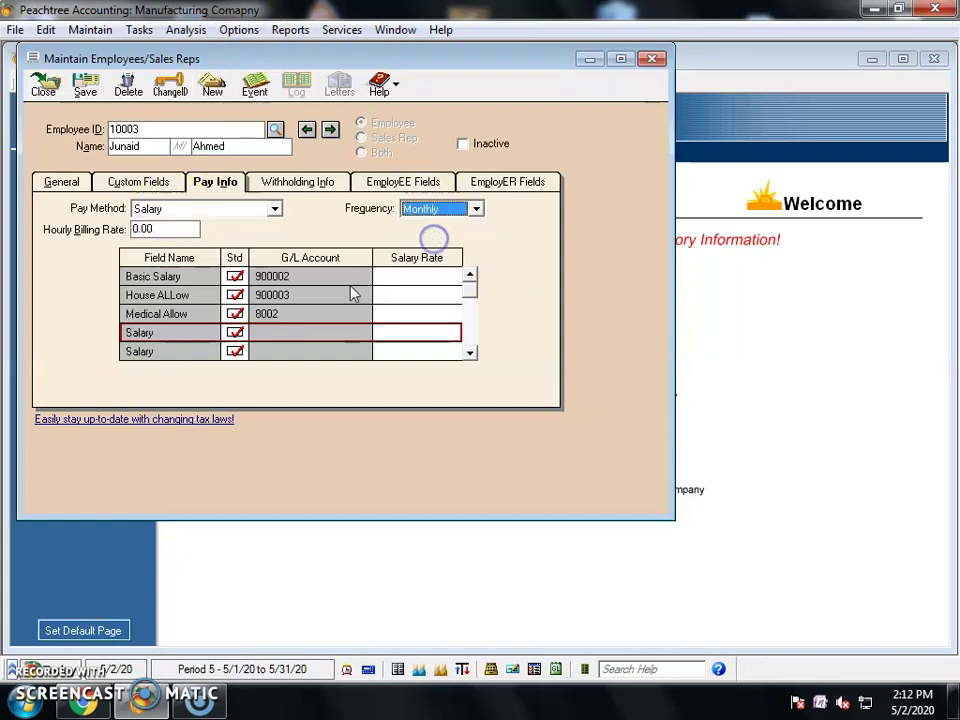
Set the third employee's salary rates to 50,000 for Basic Salary, 2,000 for House Allow and 4,000 for Medical Allow.
{"action": "left_click", "coordinate": [427, 277]}
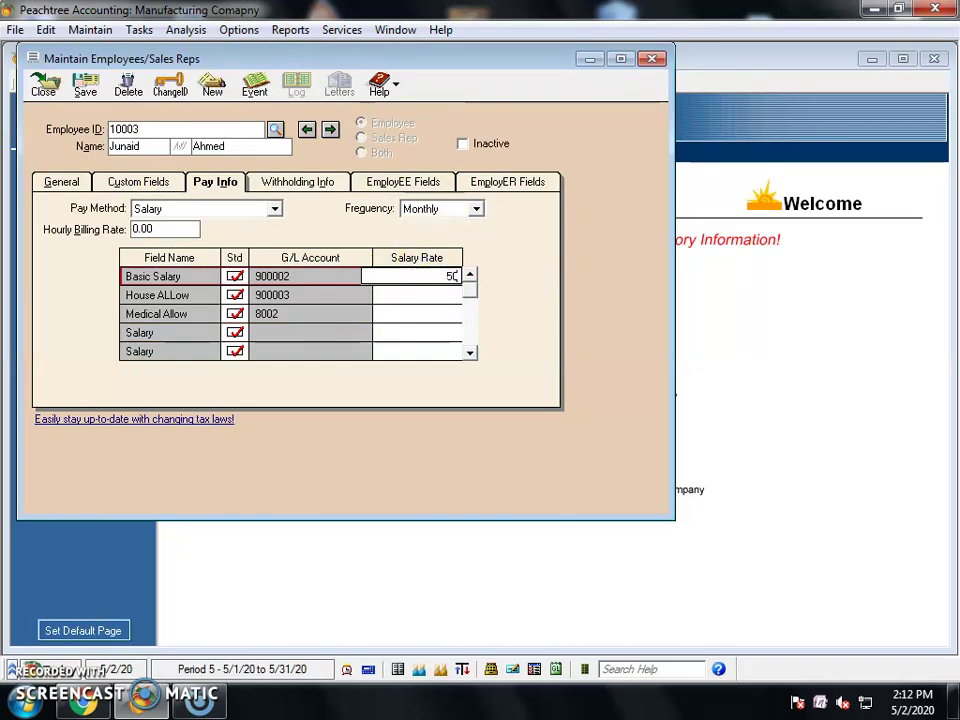
{"action": "key", "text": "Return"}
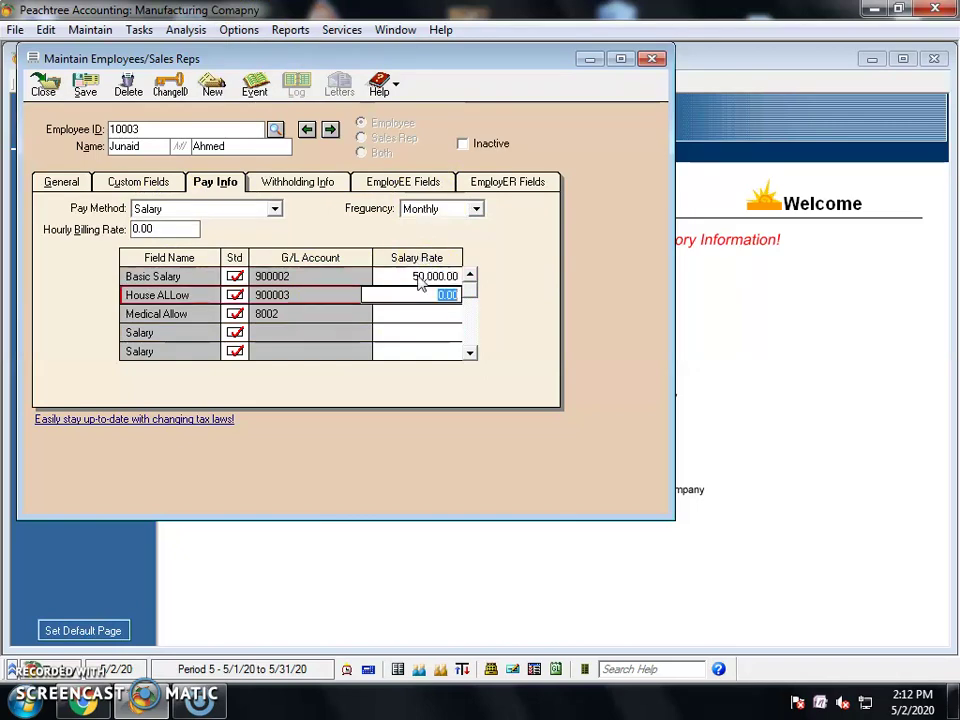
{"action": "type", "text": "2000"}
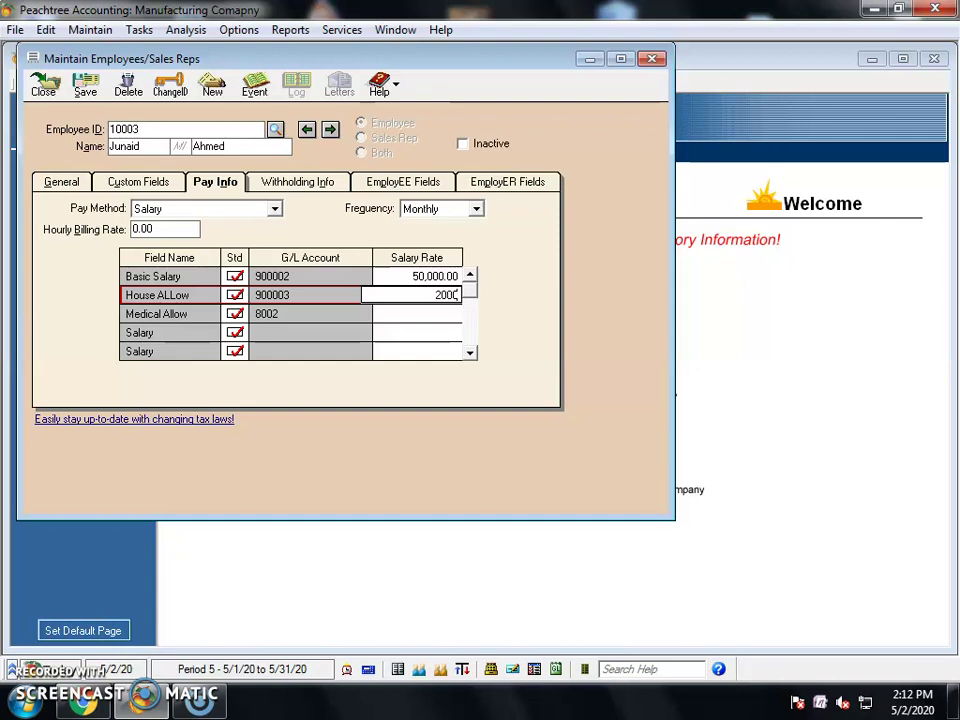
{"action": "key", "text": "Return"}
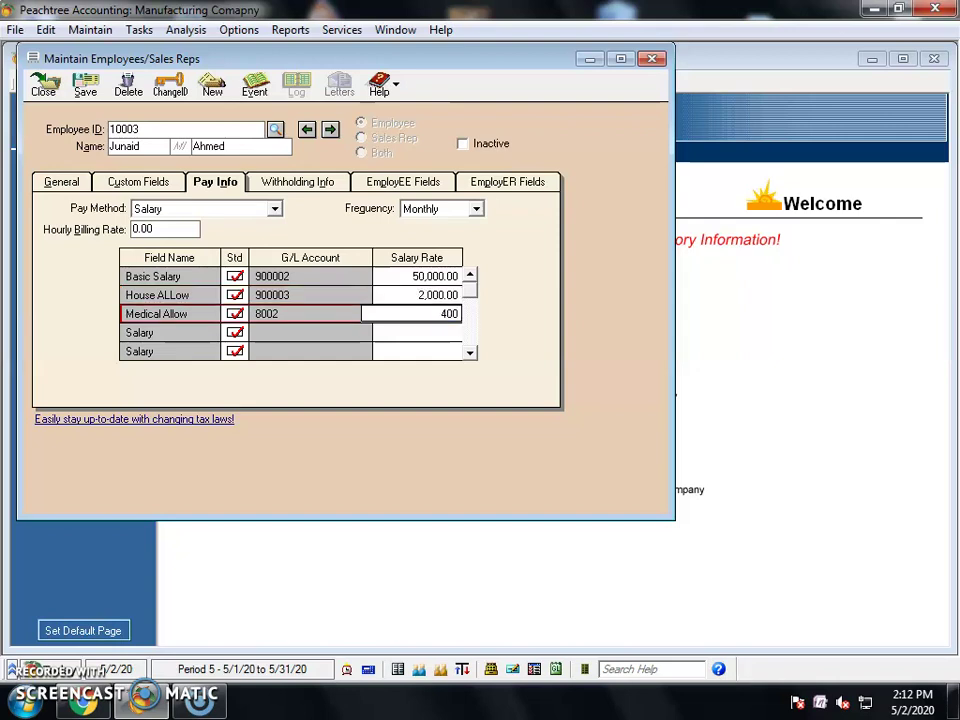
{"action": "key", "text": "Up"}
{"action": "key", "text": "Down"}
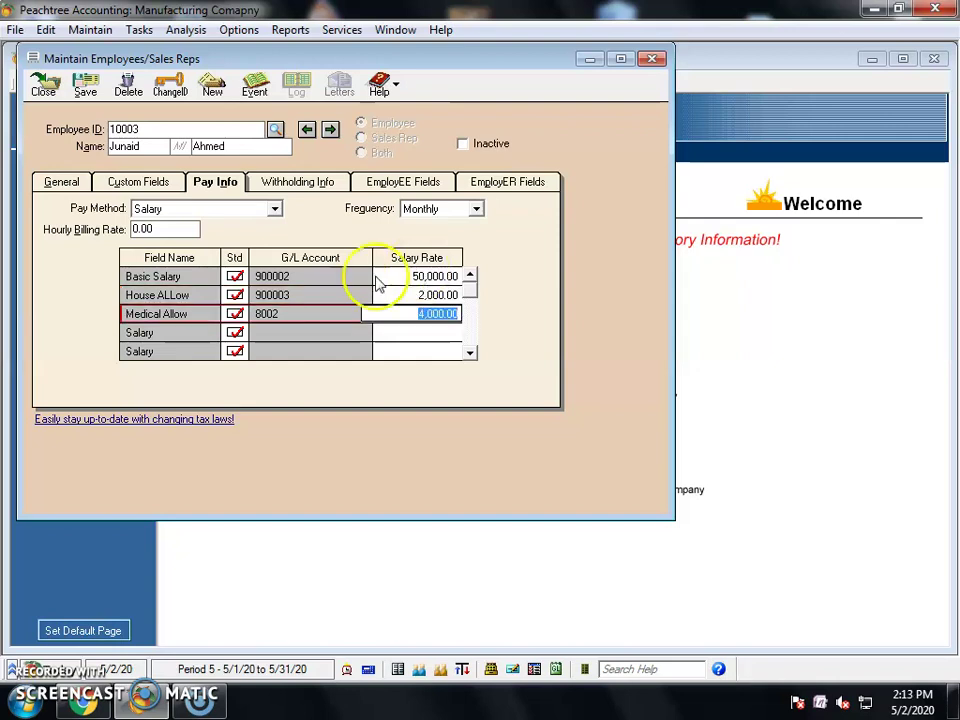
Save the third employee's record and close the employee maintenance window.
{"action": "left_click", "coordinate": [394, 347]}
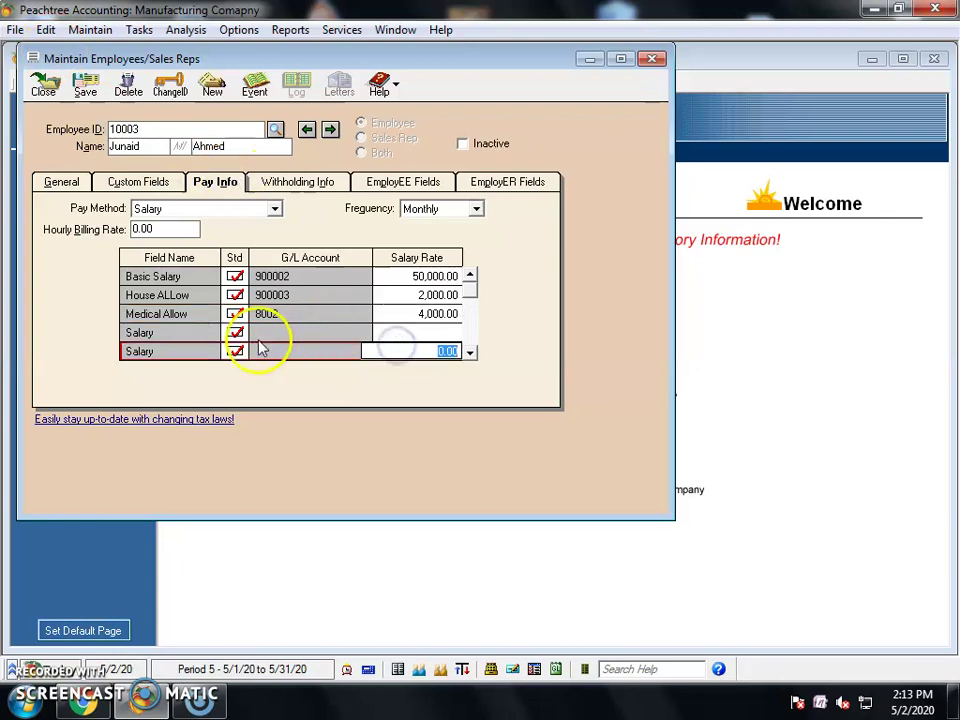
{"action": "left_click", "coordinate": [86, 88]}
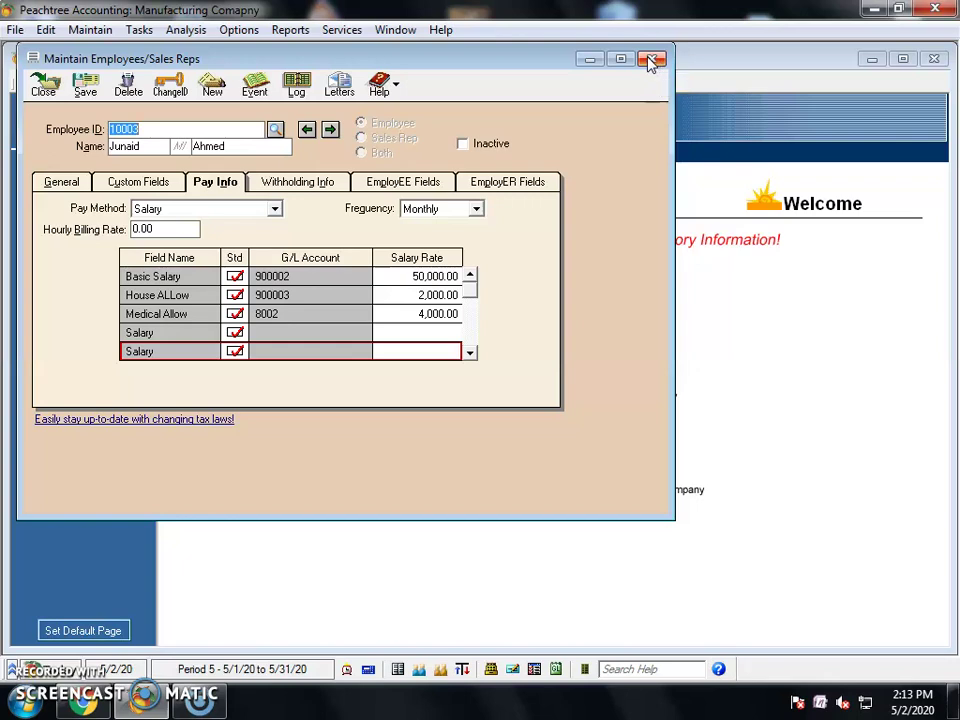
{"action": "left_click", "coordinate": [652, 60]}
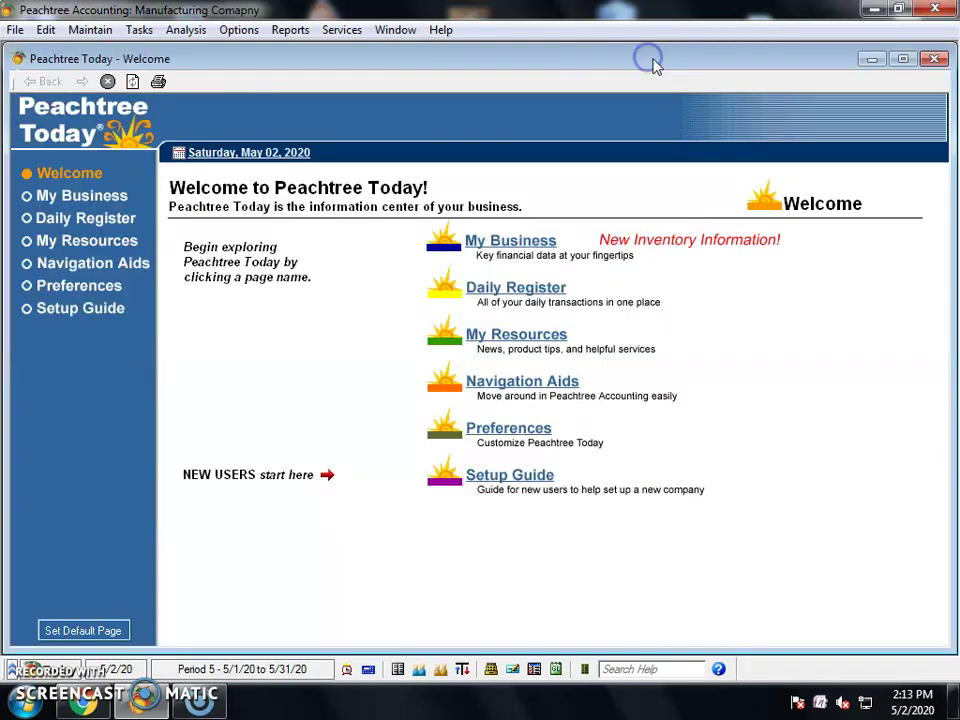
Open Payroll Entry, accept the tax service notice and use Cash on Hand as the cash account.
{"action": "left_click", "coordinate": [139, 31]}
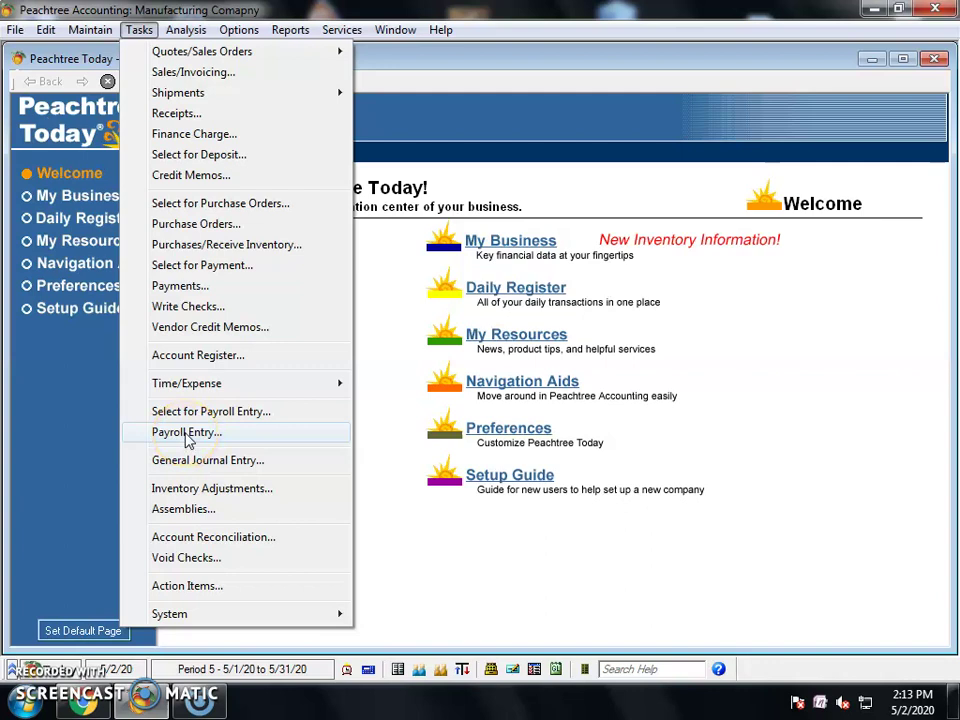
{"action": "left_click", "coordinate": [220, 436]}
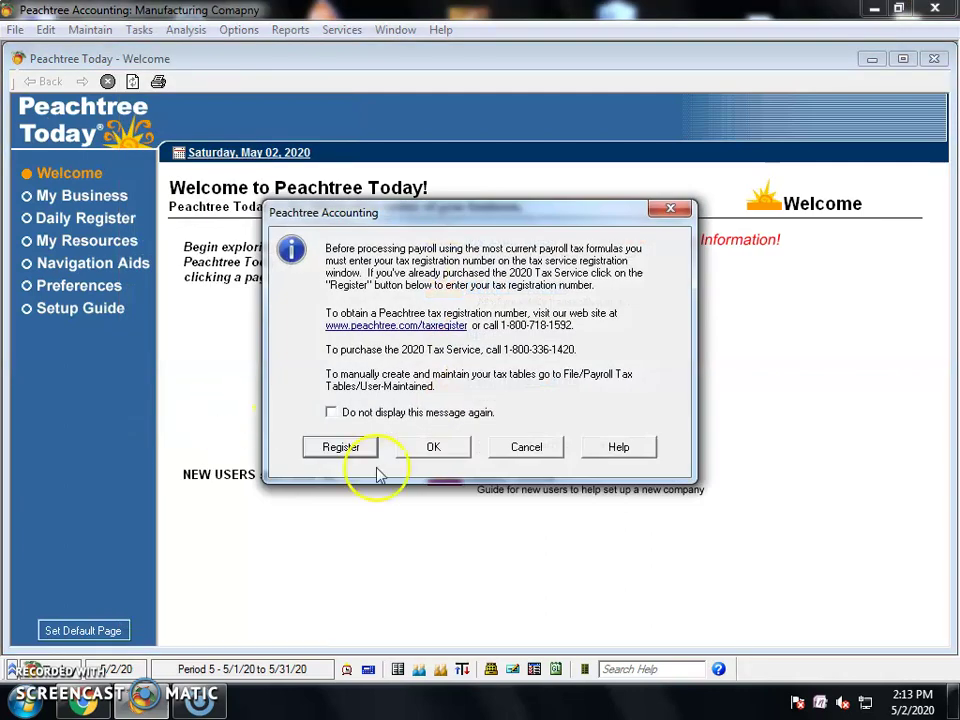
{"action": "left_click", "coordinate": [434, 449]}
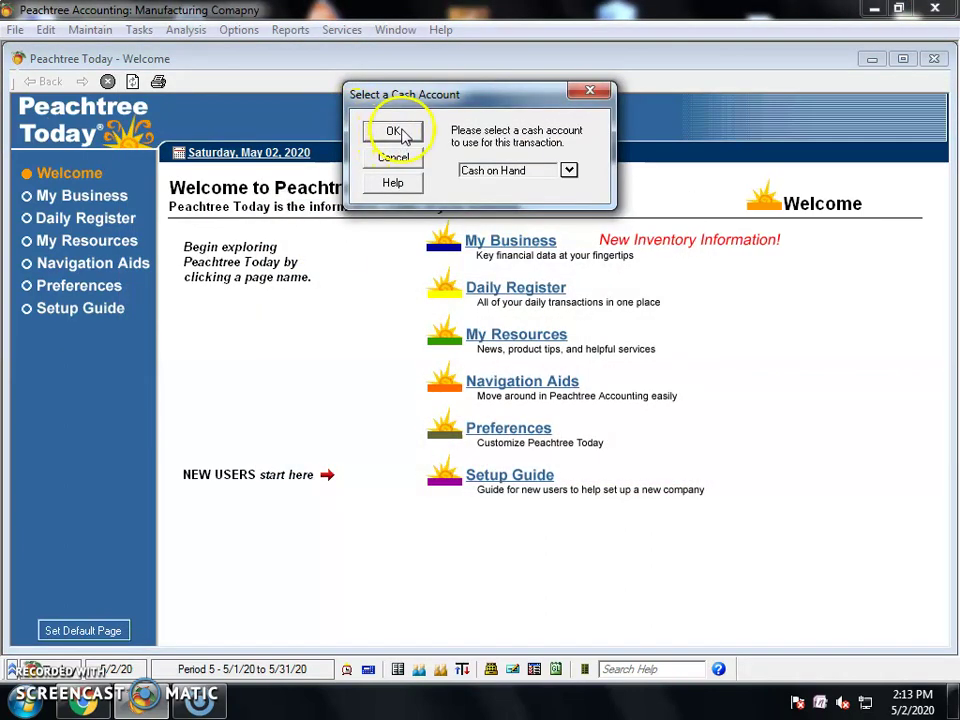
{"action": "left_click", "coordinate": [395, 133]}
{"action": "left_click_drag", "start_coordinate": [422, 50], "coordinate": [428, 39]}
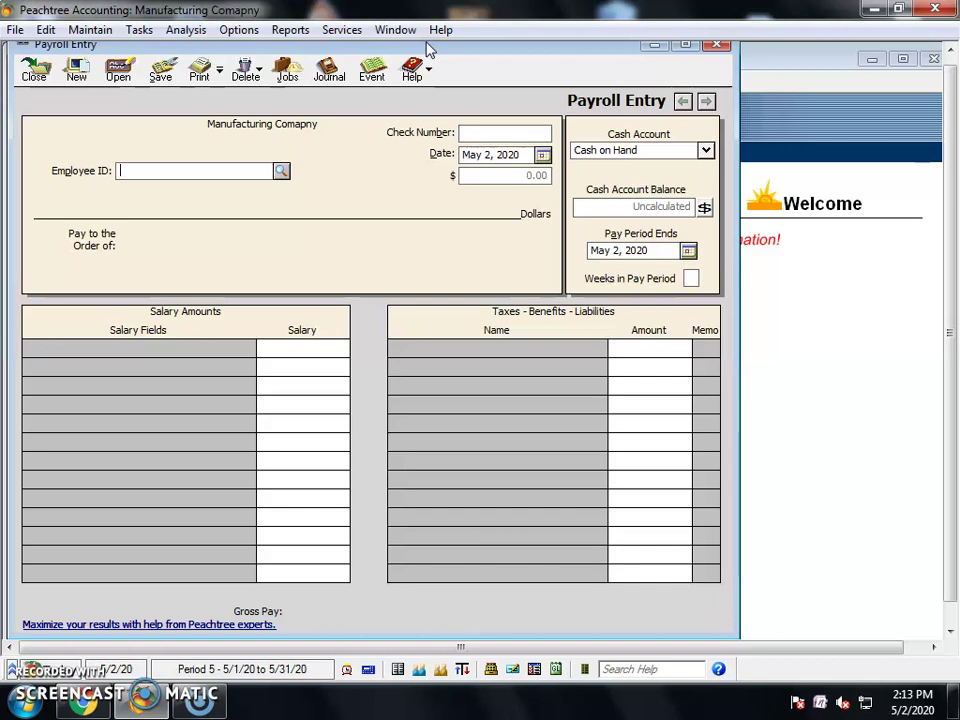
Select the employee with the 40,000 basic salary and save their payroll entry.
{"action": "left_click", "coordinate": [282, 171]}
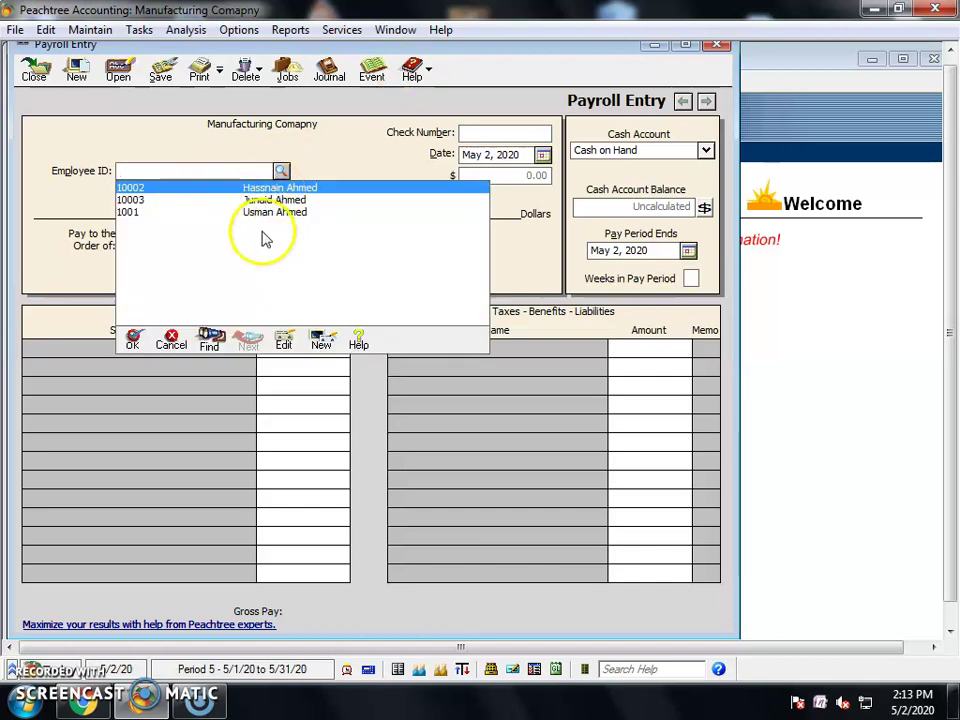
{"action": "double_click", "coordinate": [296, 188]}
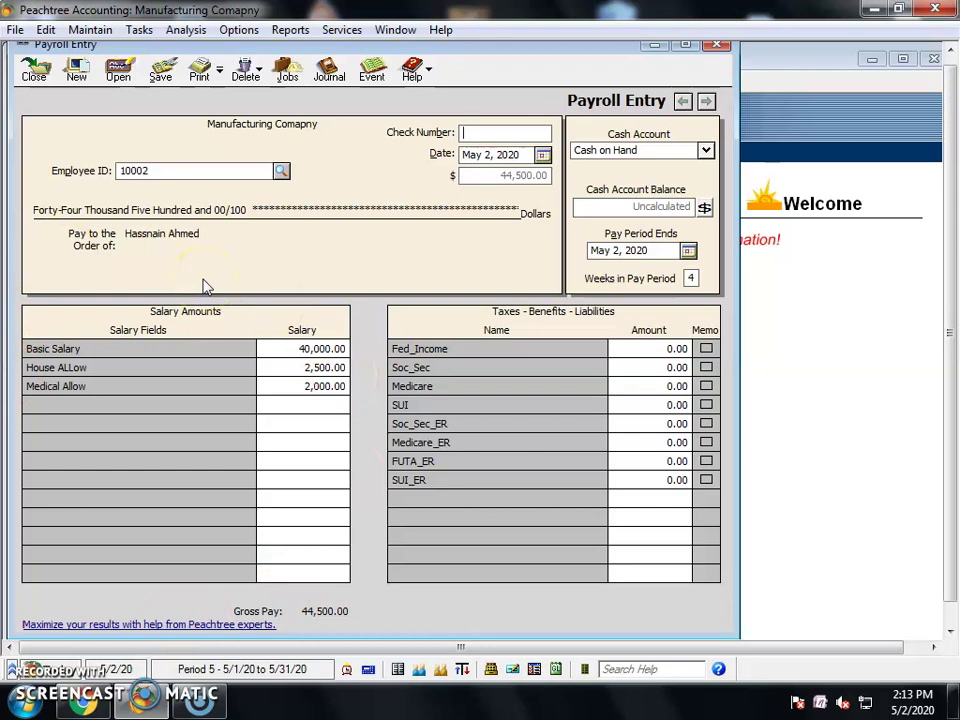
{"action": "left_click", "coordinate": [160, 76]}
Select the employee with the 50,000 basic salary and save their payroll entry.
{"action": "left_click", "coordinate": [281, 172]}
{"action": "double_click", "coordinate": [303, 200]}
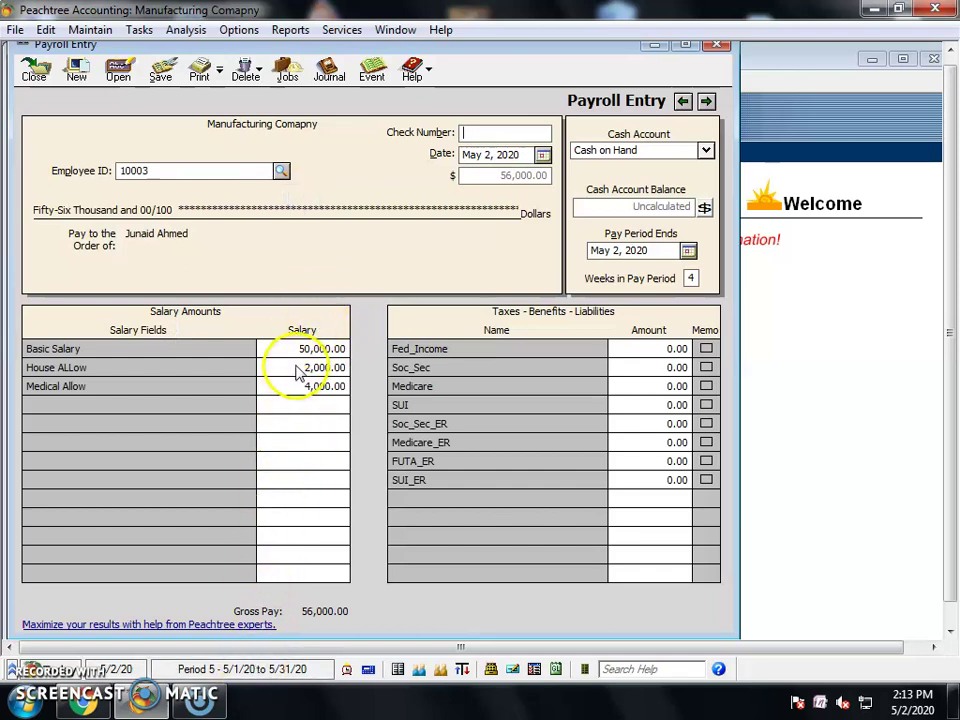
{"action": "left_click", "coordinate": [160, 72]}
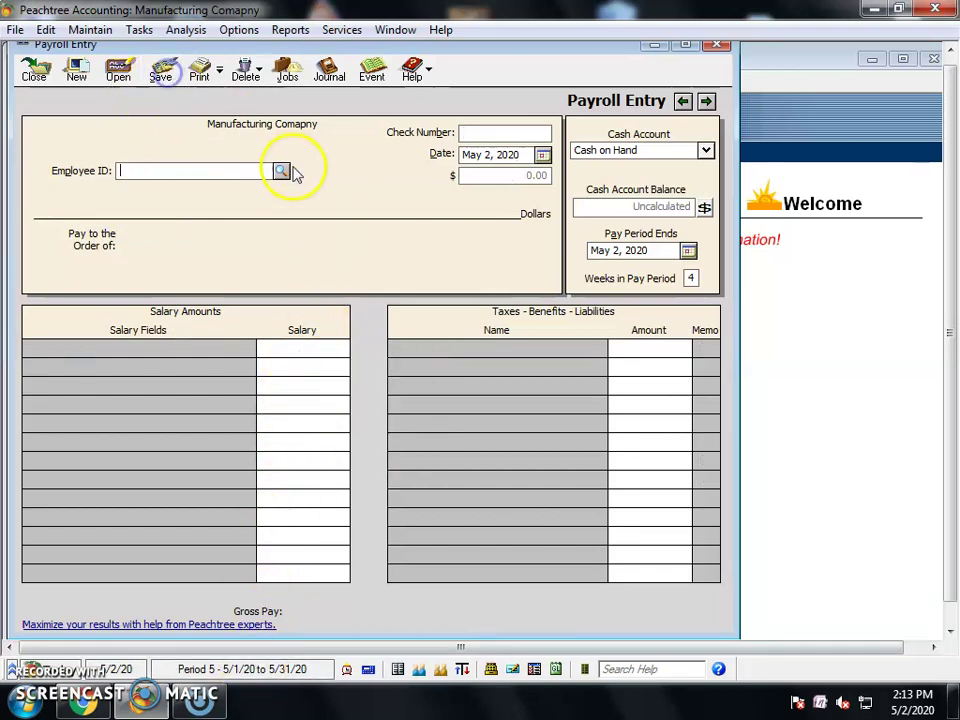
Save the payroll entry for the employee with the 30,000 basic salary, and close Payroll Entry.
{"action": "left_click", "coordinate": [282, 172]}
{"action": "double_click", "coordinate": [272, 212]}
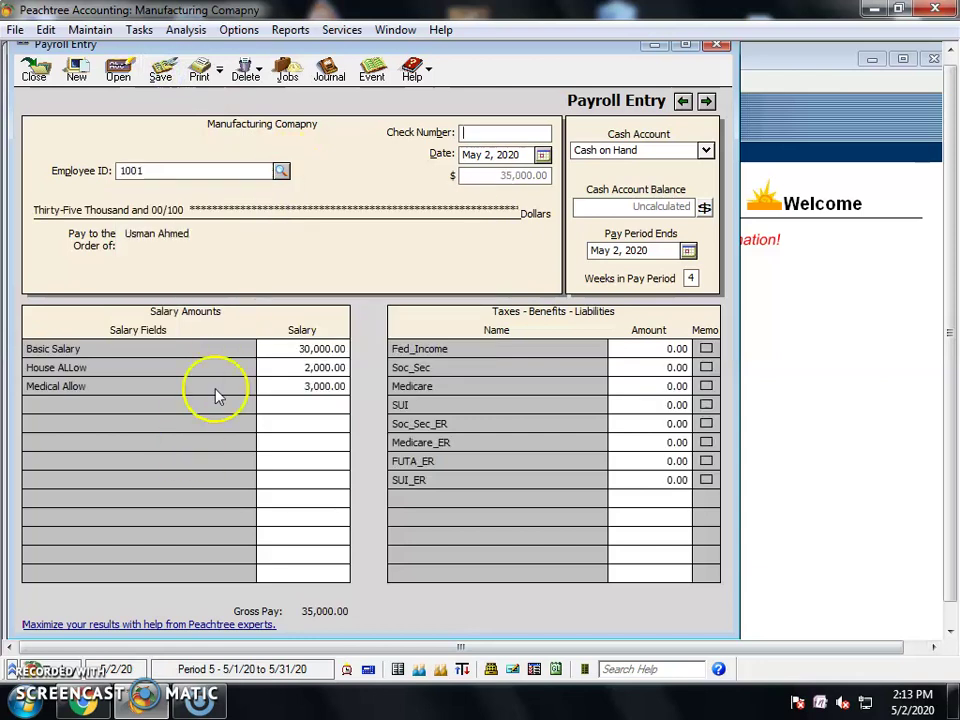
{"action": "left_click", "coordinate": [160, 72]}
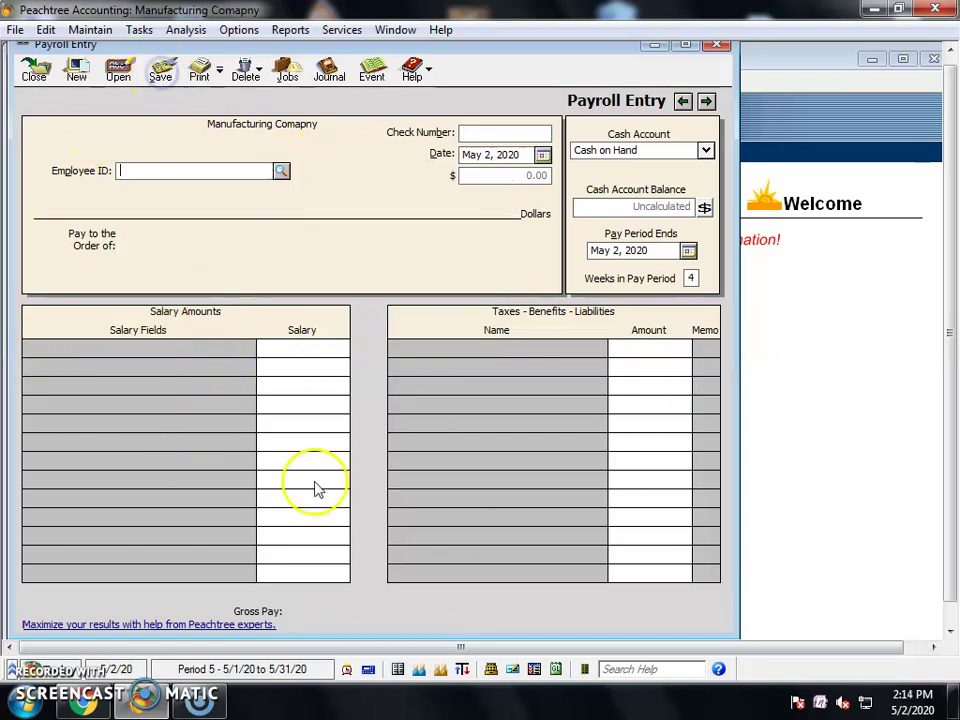
{"action": "left_click", "coordinate": [718, 47]}
View the Employee List payroll report to check the employees, and close it.
{"action": "left_click", "coordinate": [287, 32]}
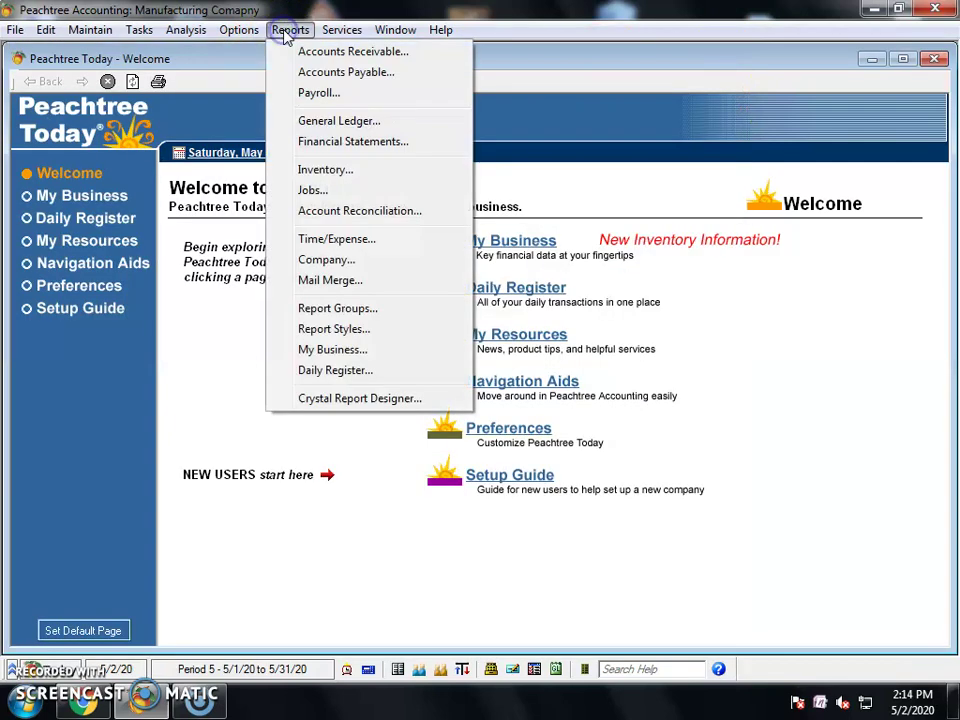
{"action": "left_click", "coordinate": [340, 92]}
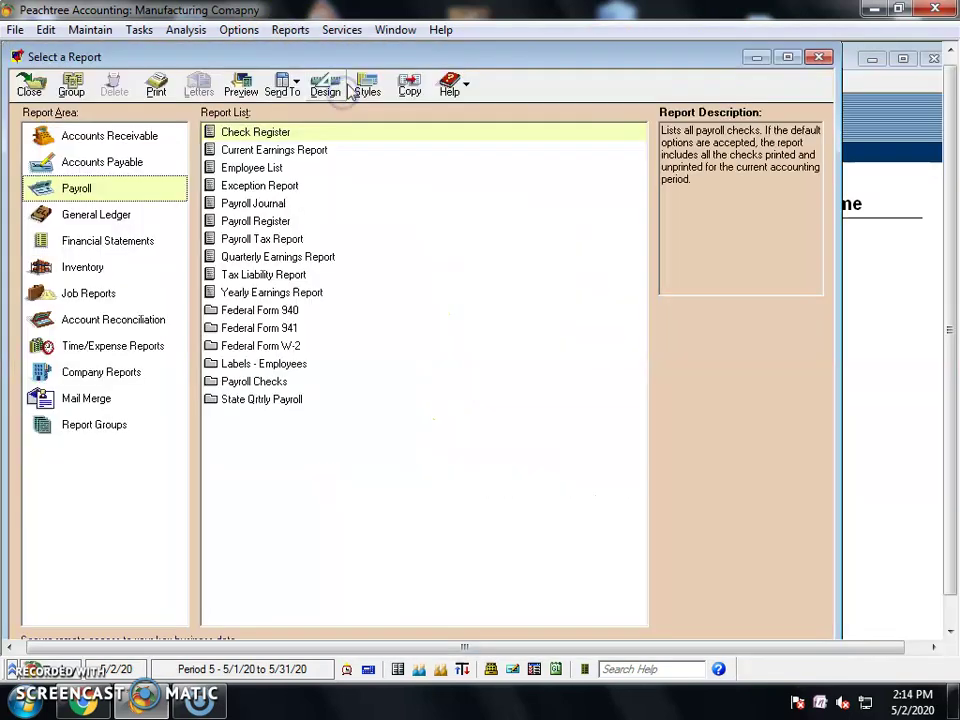
{"action": "double_click", "coordinate": [262, 167]}
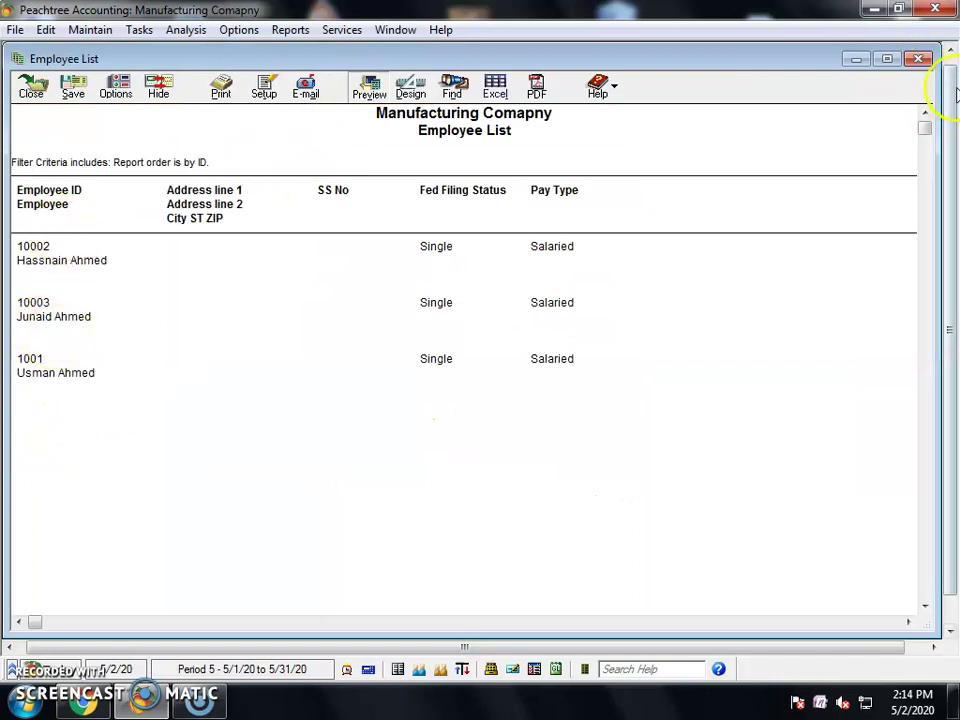
{"action": "left_click", "coordinate": [918, 58]}
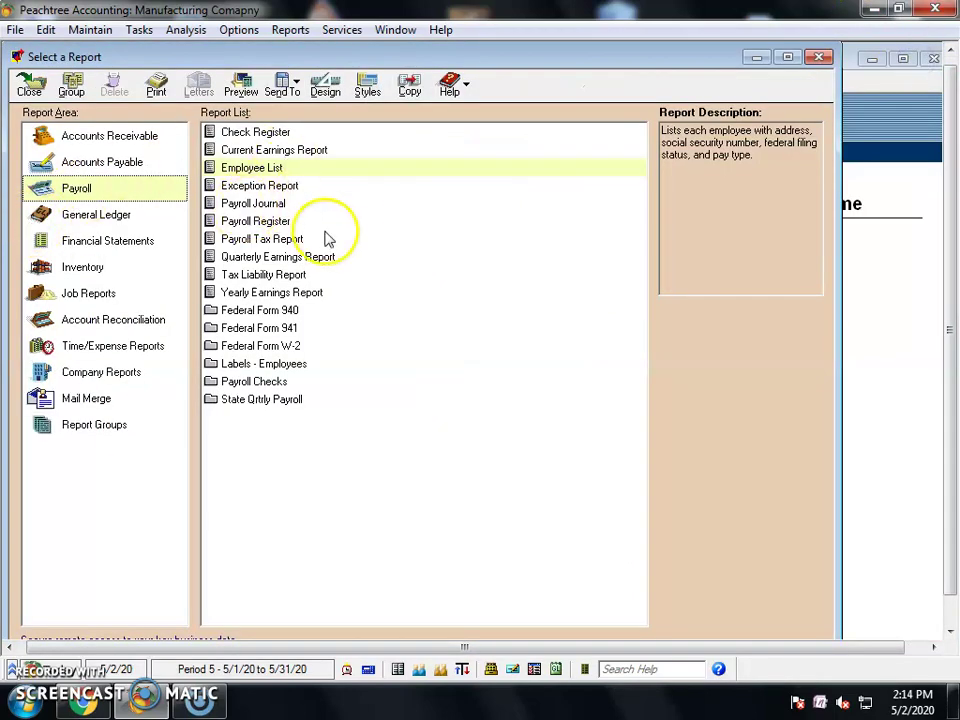
View the Payroll Journal report to check the debits and credits, and close the reports.
{"action": "double_click", "coordinate": [255, 204]}
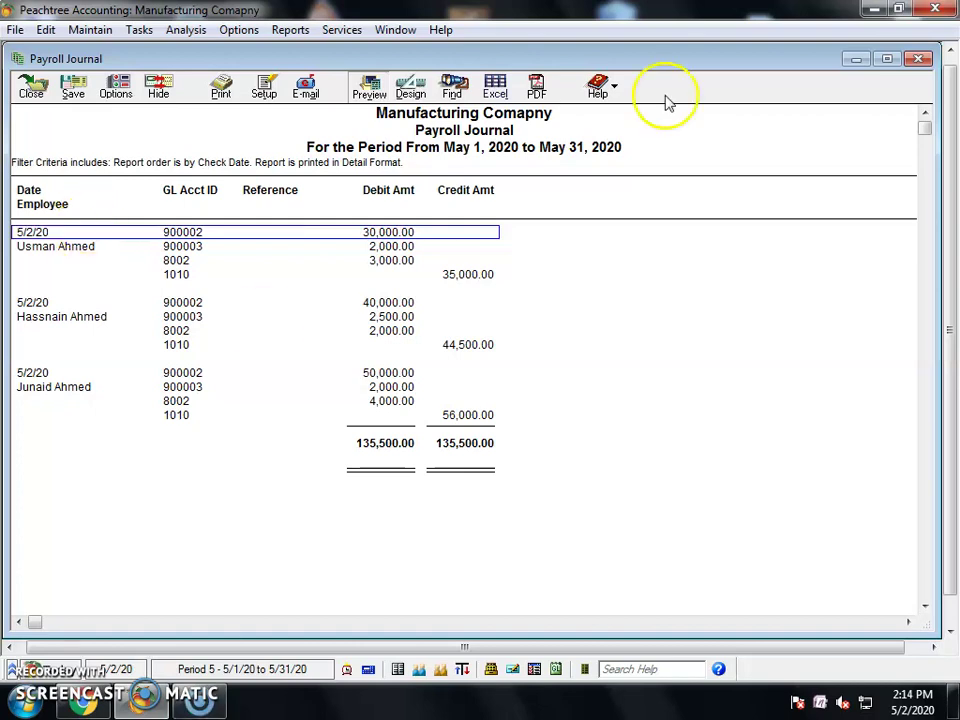
{"action": "left_click", "coordinate": [921, 60]}
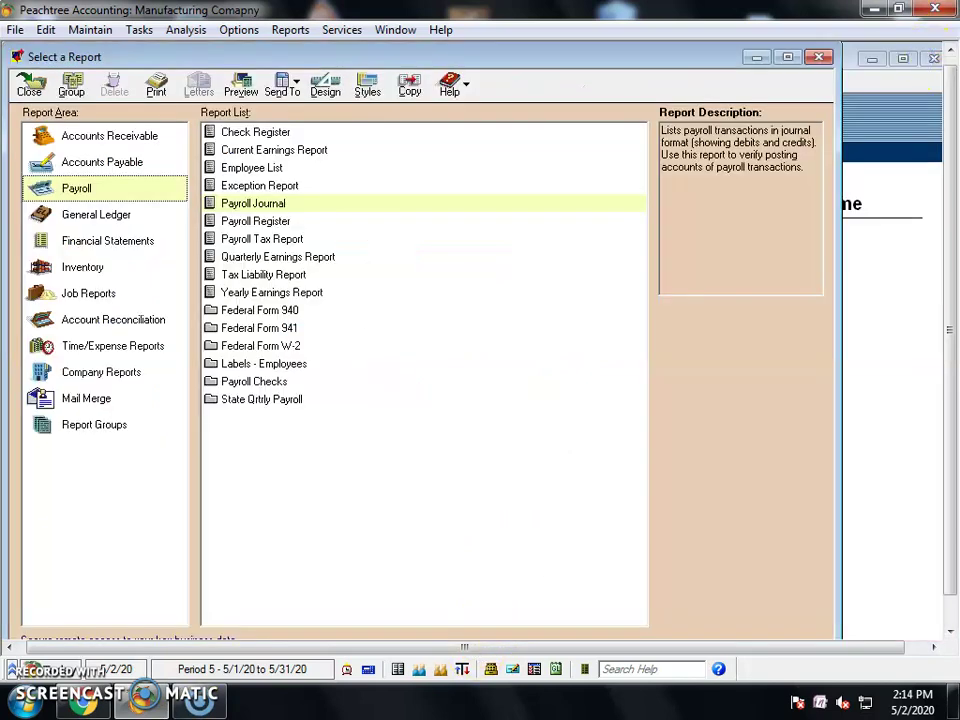
{"action": "left_click", "coordinate": [814, 59]}
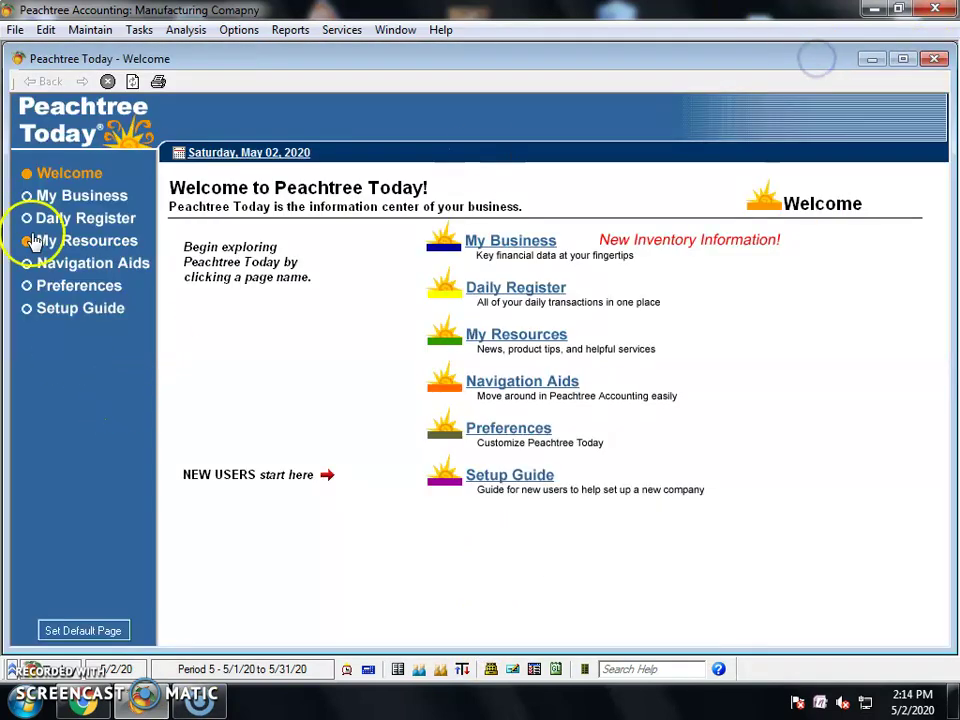
Minimize the accounting program to return to the desktop.
{"action": "left_click", "coordinate": [140, 30]}
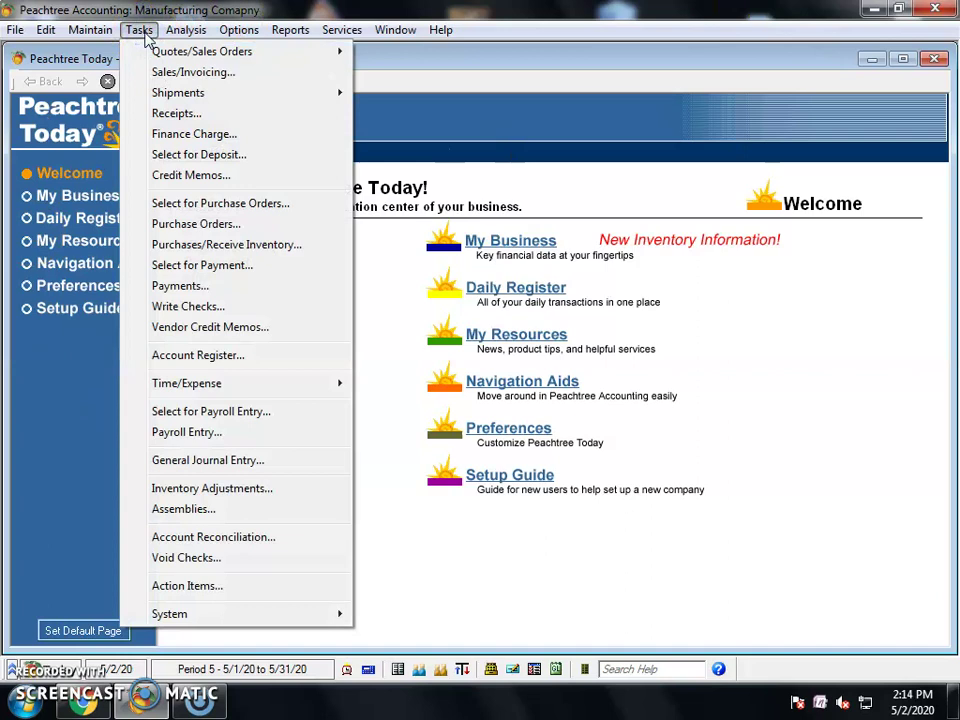
{"action": "left_click", "coordinate": [876, 10]}
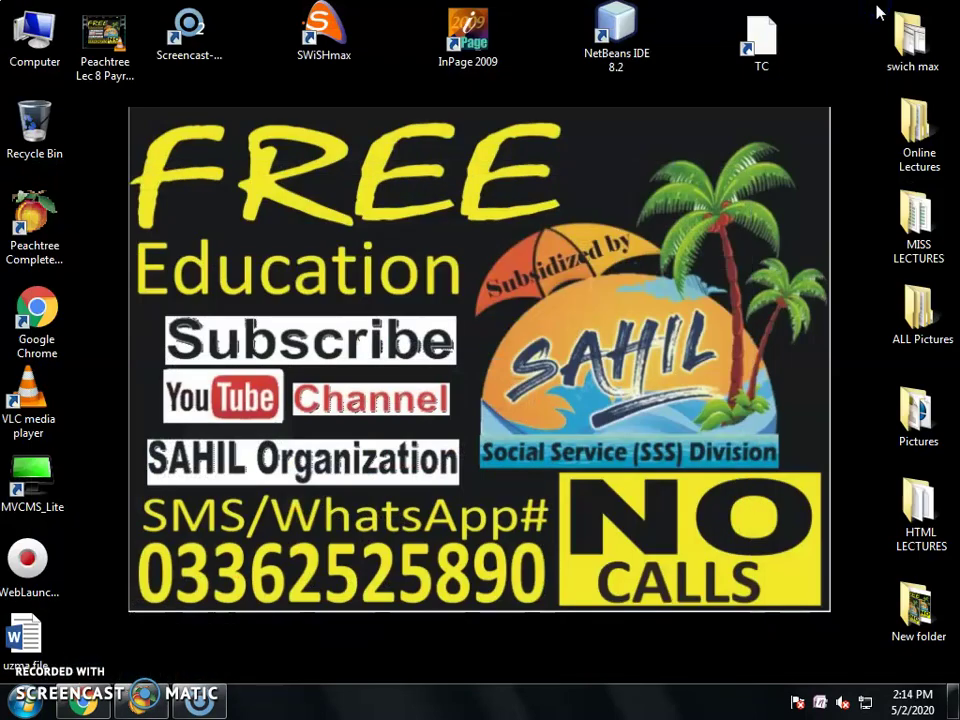